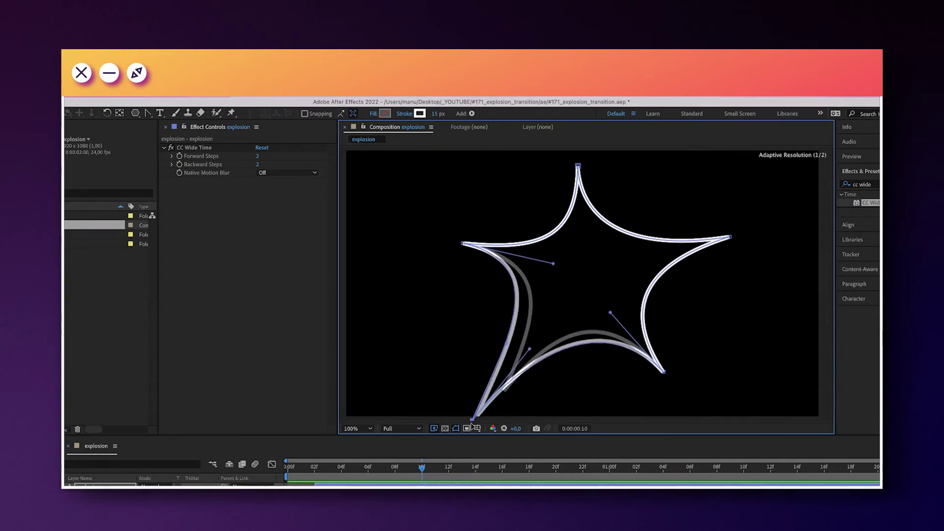
{"action": "left_click_drag", "start_coordinate": [472, 423], "coordinate": [472, 445]}
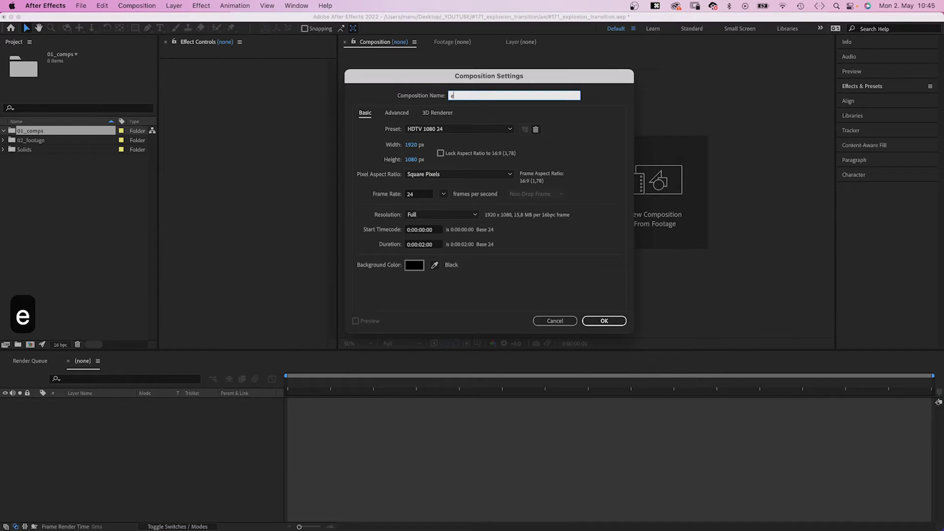
- Name the new composition "explosion" and create it
{"action": "type", "text": "xplosion"}
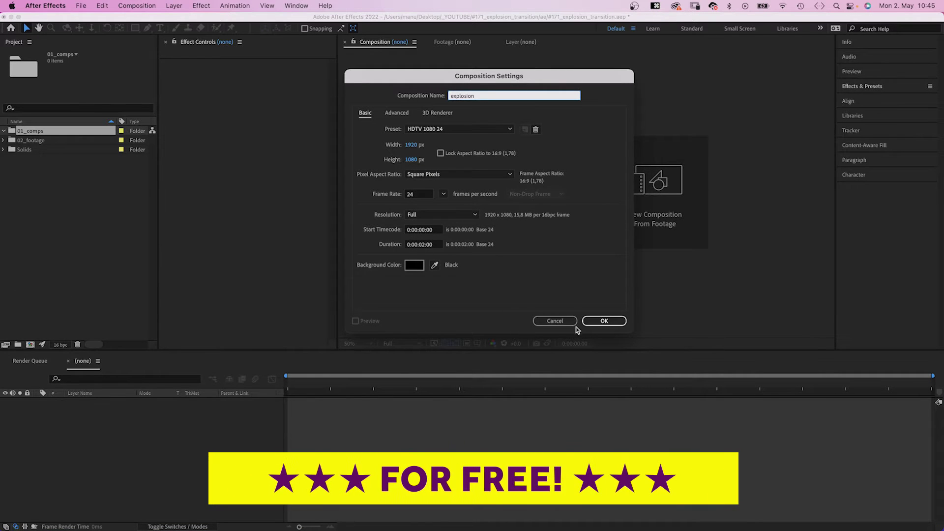
{"action": "left_click", "coordinate": [606, 321]}
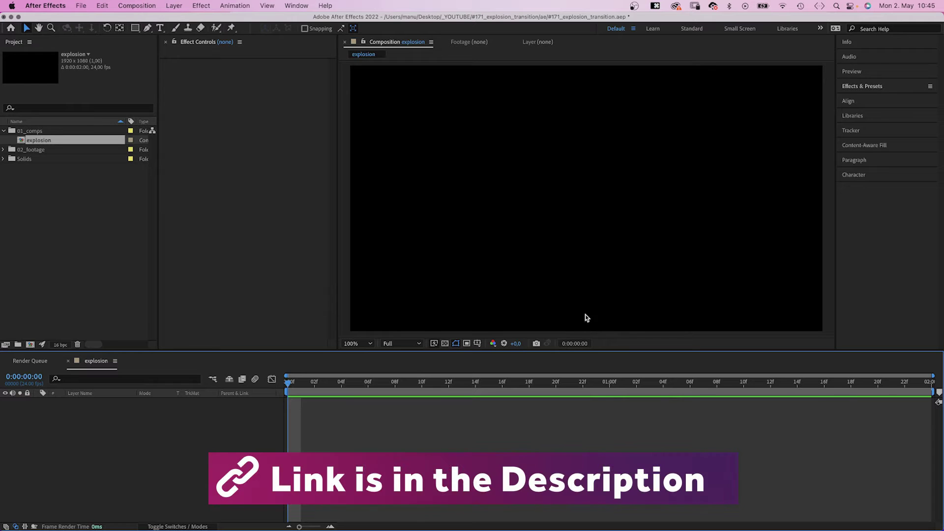
- Add a full-size polygon shape layer to the composition and keep its fill white (FFFFFF)
{"action": "left_click", "coordinate": [136, 30]}
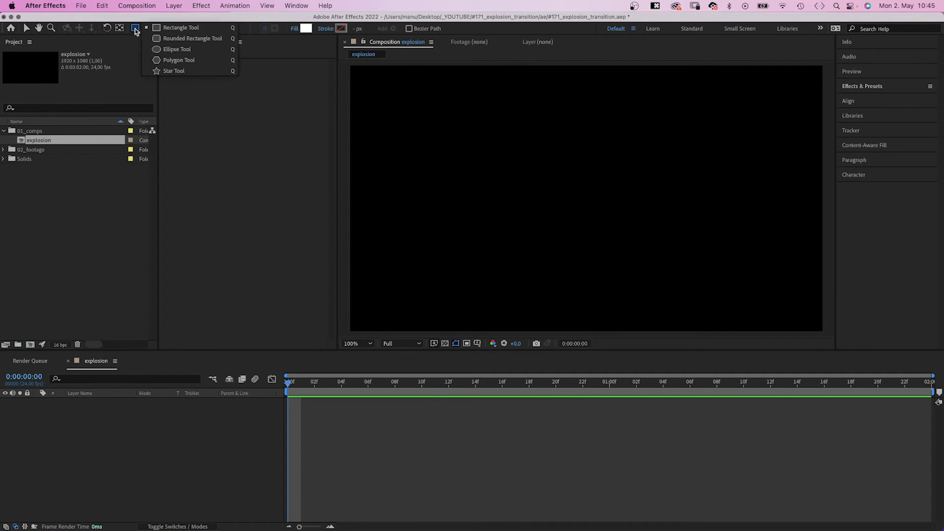
{"action": "left_click", "coordinate": [167, 49]}
{"action": "double_click", "coordinate": [135, 31]}
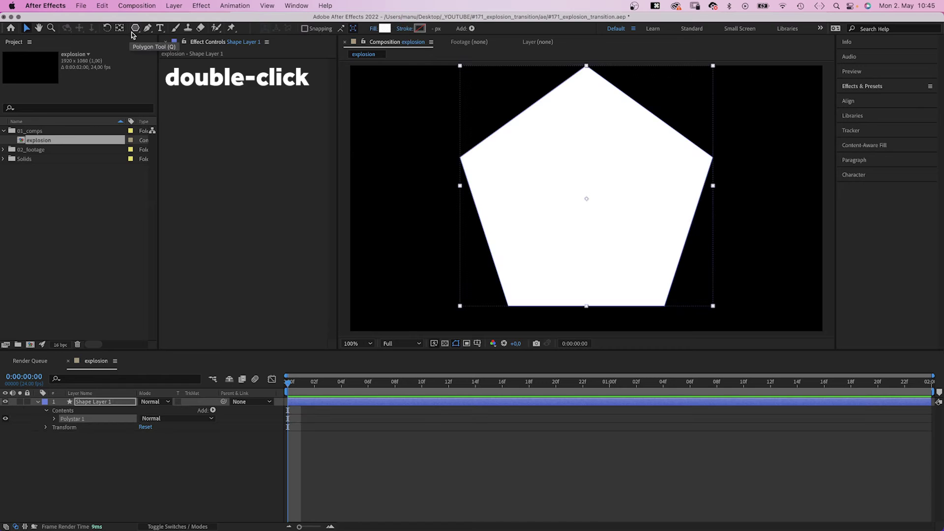
{"action": "left_click", "coordinate": [386, 29]}
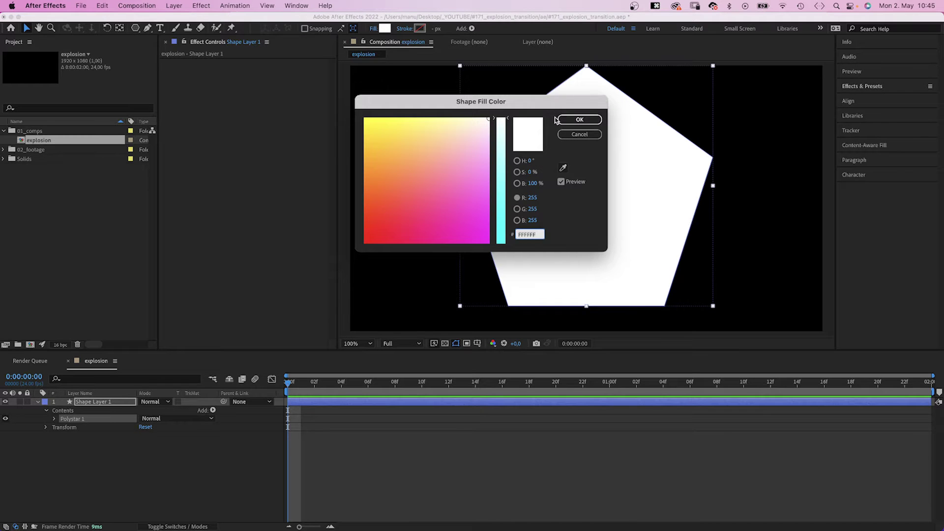
{"action": "left_click", "coordinate": [578, 119]}
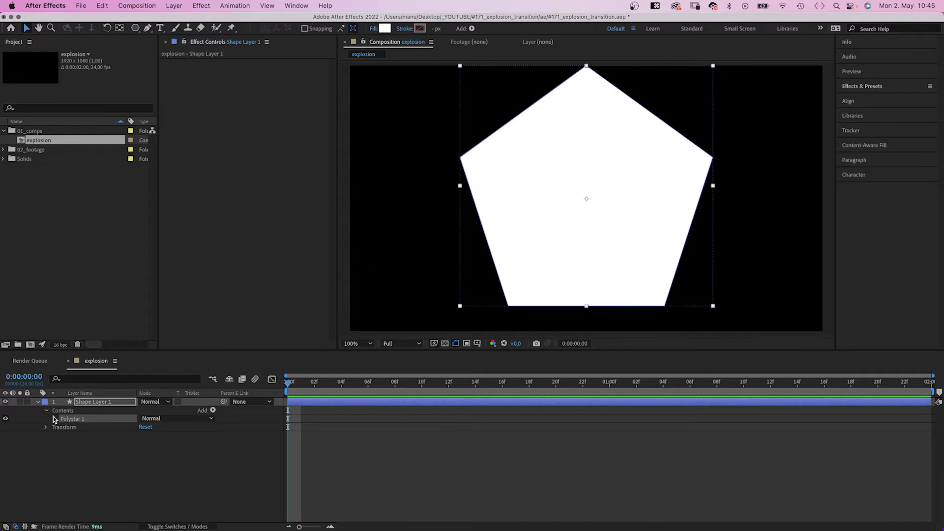
- Rename the polygon shape layer "explosion"
{"action": "left_click", "coordinate": [84, 403]}
{"action": "key", "text": "Return"}
{"action": "type", "text": "explosion"}
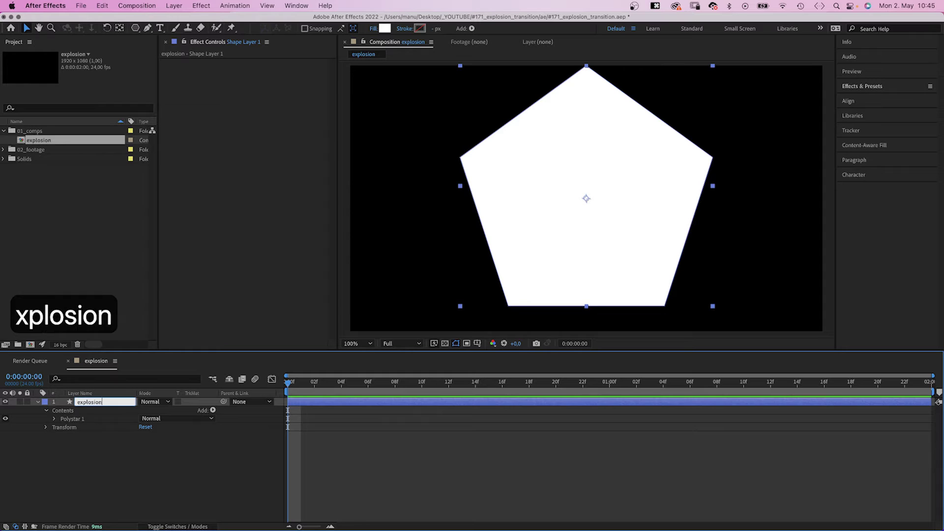
{"action": "key", "text": "Return"}
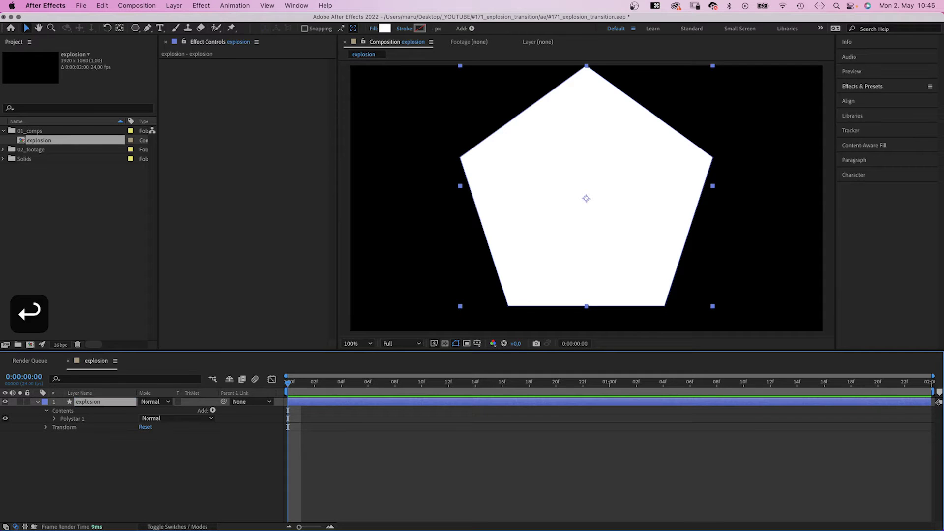
- Convert the polystar path of the explosion layer to a Bezier path
{"action": "left_click", "coordinate": [54, 419]}
{"action": "left_click", "coordinate": [80, 427]}
{"action": "right_click", "coordinate": [85, 431]}
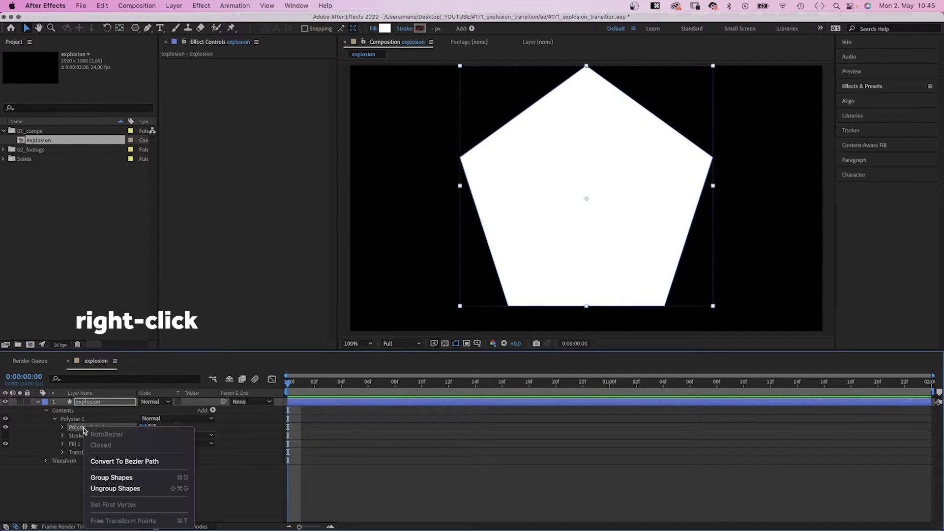
{"action": "left_click", "coordinate": [99, 463]}
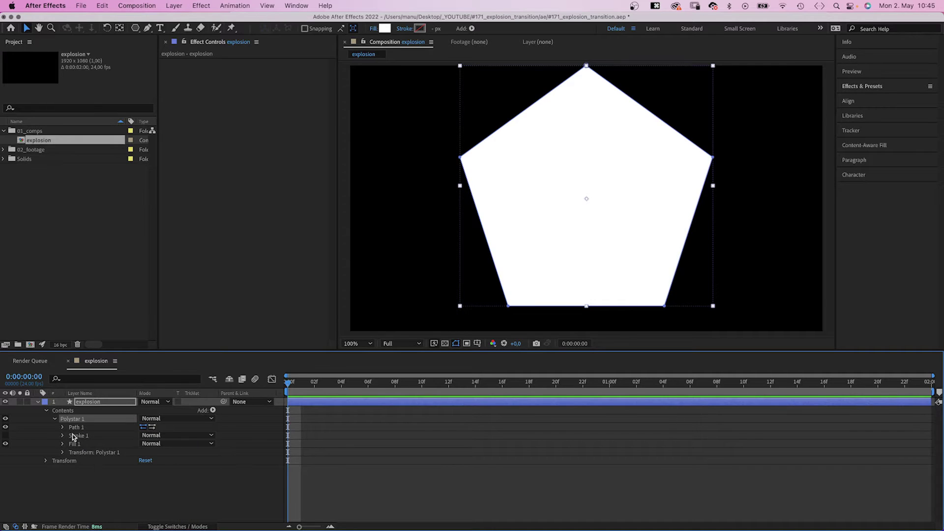
- Convert the pentagon's upper-left and lower-left vertices to curved points and bend the adjoining edges inward with the Bezier handles
{"action": "left_click", "coordinate": [63, 427]}
{"action": "left_click", "coordinate": [90, 436]}
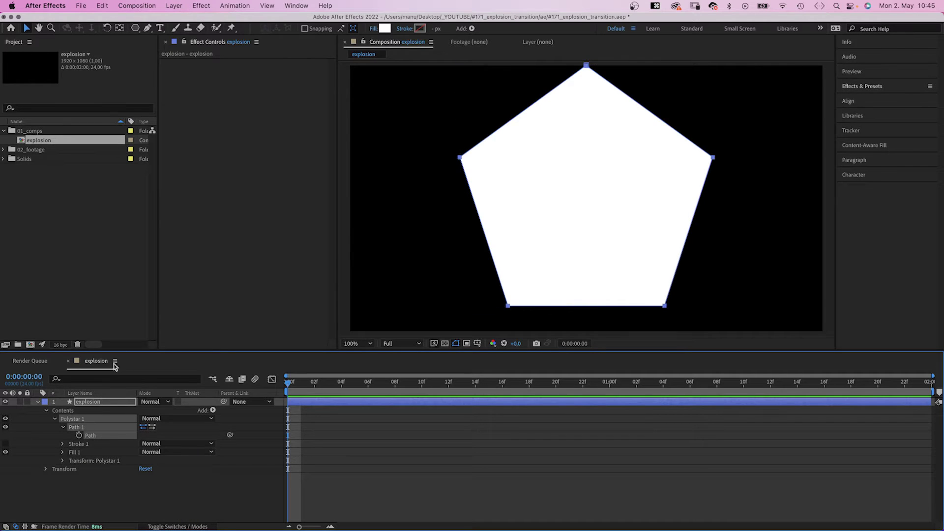
{"action": "left_click_drag", "start_coordinate": [147, 28], "coordinate": [184, 61]}
{"action": "left_click_drag", "start_coordinate": [478, 168], "coordinate": [541, 168]}
{"action": "left_click", "coordinate": [507, 306]}
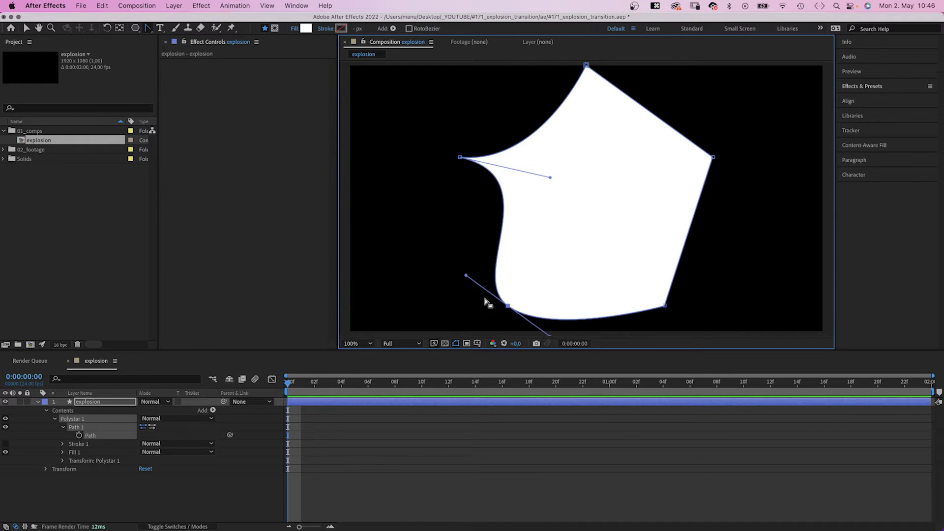
{"action": "left_click_drag", "start_coordinate": [466, 275], "coordinate": [541, 231]}
{"action": "key", "text": "space"}
{"action": "left_click_drag", "start_coordinate": [547, 322], "coordinate": [546, 315]}
{"action": "left_click_drag", "start_coordinate": [549, 329], "coordinate": [565, 228]}
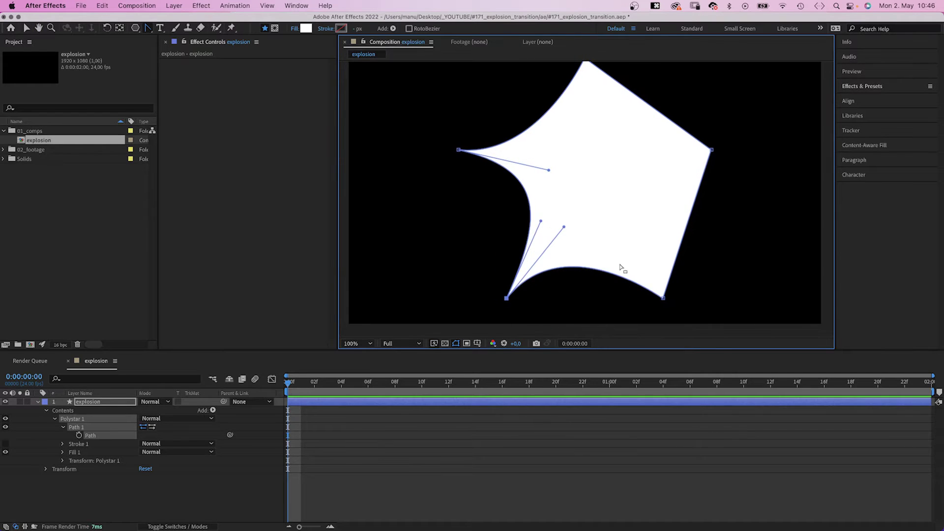
- Convert the lower-right, upper-right and top vertices to curved points, bending the remaining edges inward into a five-pointed burst
{"action": "left_click_drag", "start_coordinate": [663, 298], "coordinate": [620, 217]}
{"action": "left_click_drag", "start_coordinate": [648, 304], "coordinate": [625, 250]}
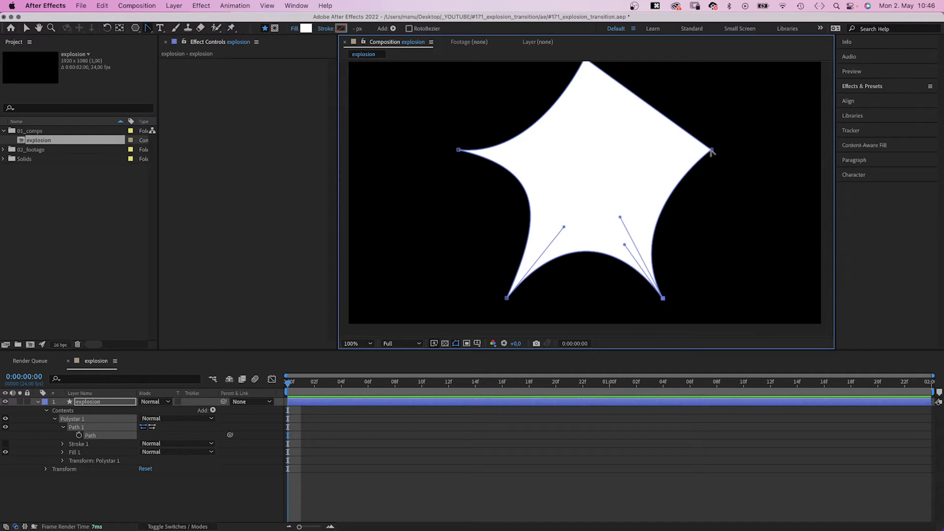
{"action": "left_click_drag", "start_coordinate": [711, 150], "coordinate": [606, 167]}
{"action": "key", "text": "space"}
{"action": "left_click_drag", "start_coordinate": [584, 110], "coordinate": [582, 119]}
{"action": "left_click_drag", "start_coordinate": [584, 68], "coordinate": [588, 164]}
{"action": "scroll", "coordinate": [588, 165], "scroll_direction": "down", "scroll_amount": 5}
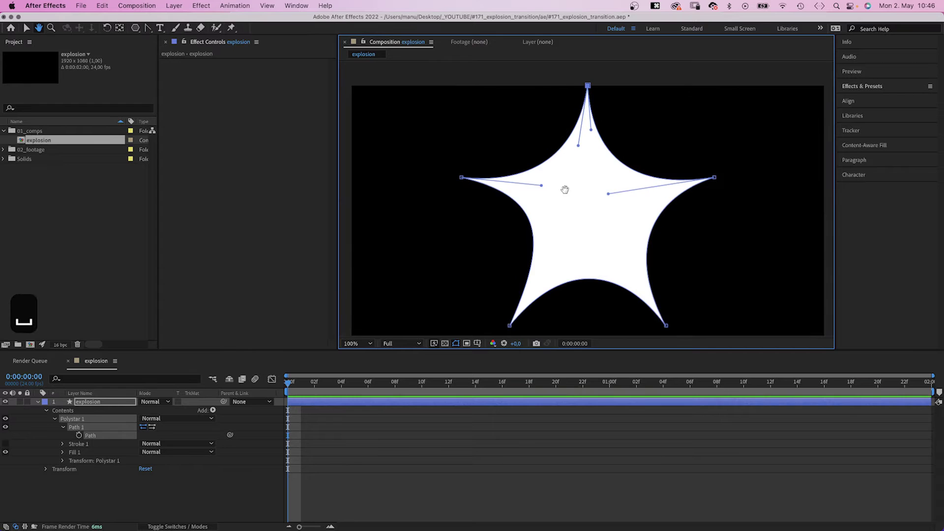
- Make the star irregular by shifting its right, left, top and lower-right vertices slightly and adjusting the lower-right handle
{"action": "key", "text": "v"}
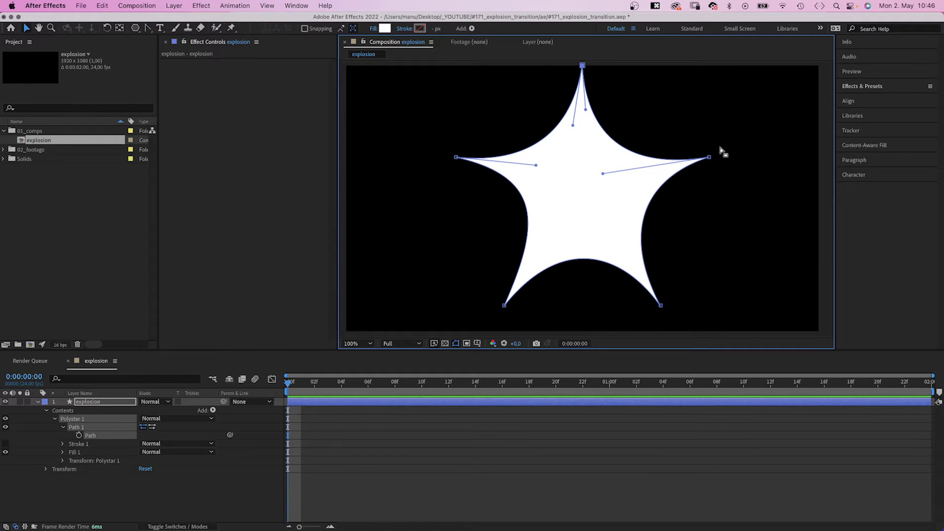
{"action": "left_click_drag", "start_coordinate": [709, 157], "coordinate": [730, 152]}
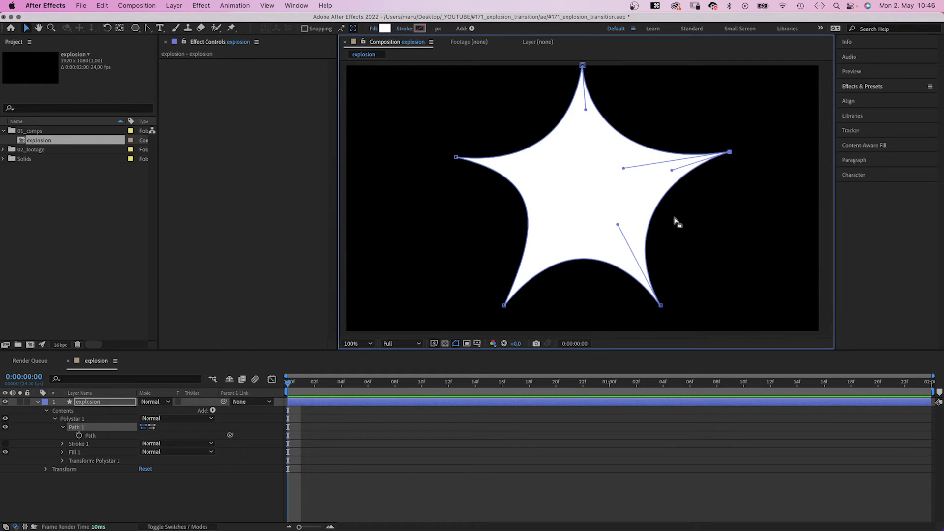
{"action": "left_click_drag", "start_coordinate": [660, 306], "coordinate": [654, 292]}
{"action": "left_click_drag", "start_coordinate": [457, 157], "coordinate": [463, 159]}
{"action": "left_click_drag", "start_coordinate": [582, 65], "coordinate": [579, 81]}
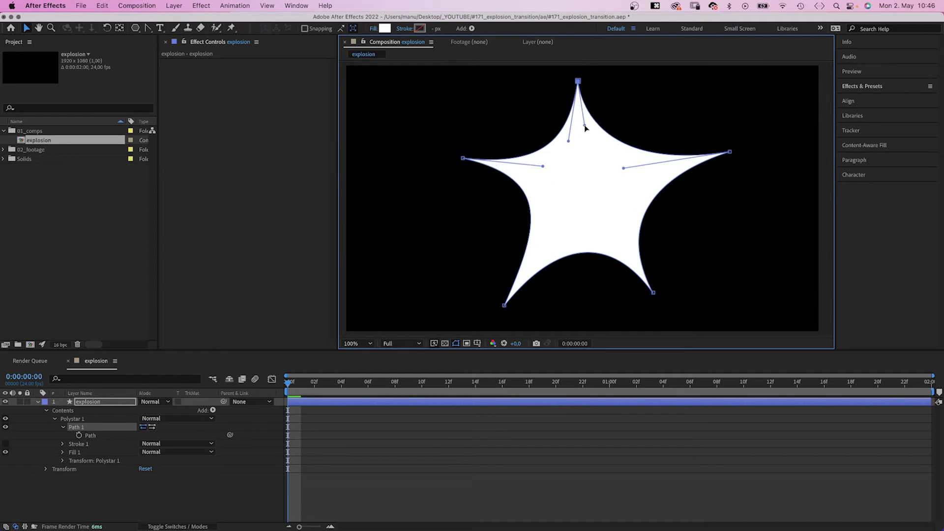
{"action": "left_click_drag", "start_coordinate": [653, 292], "coordinate": [663, 287]}
{"action": "left_click_drag", "start_coordinate": [623, 235], "coordinate": [610, 236]}
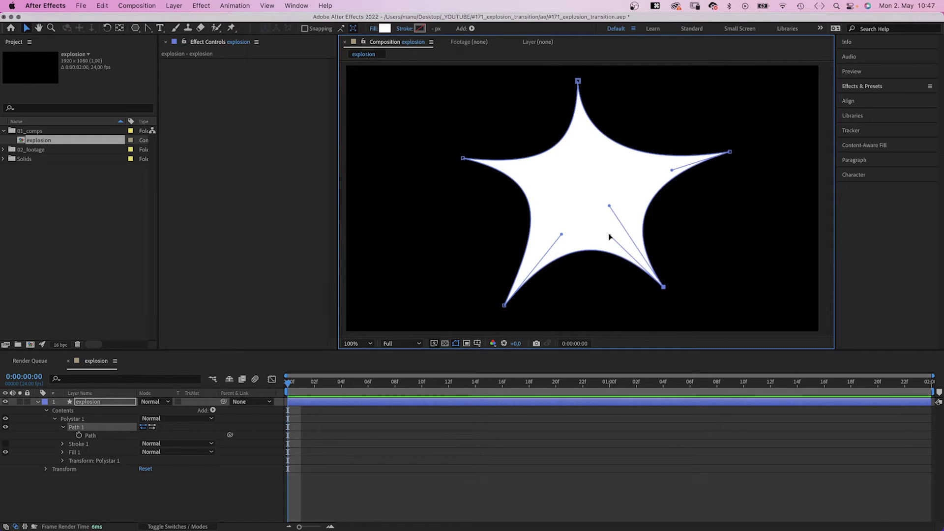
- Trim the explosion layer's start to frame 2 and set a hold keyframe on its Path at frame 8
{"action": "left_click", "coordinate": [312, 383]}
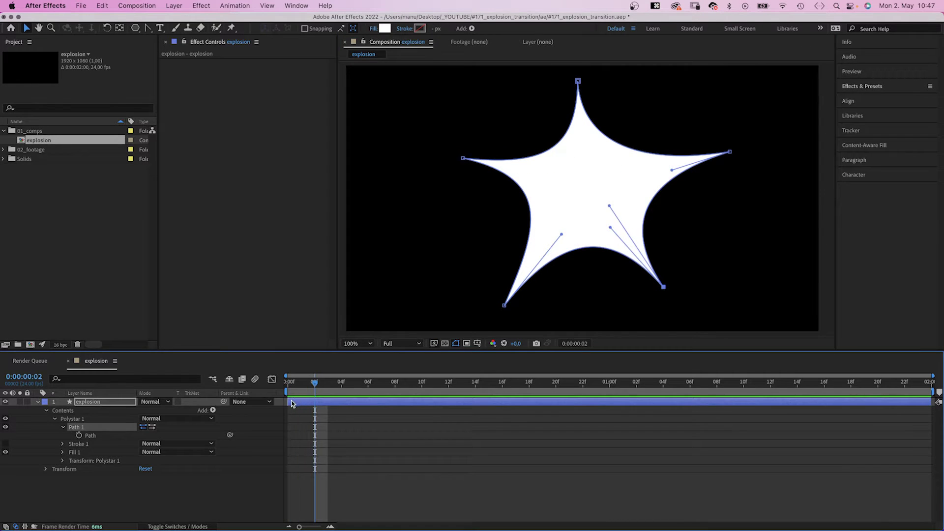
{"action": "left_click", "coordinate": [288, 403]}
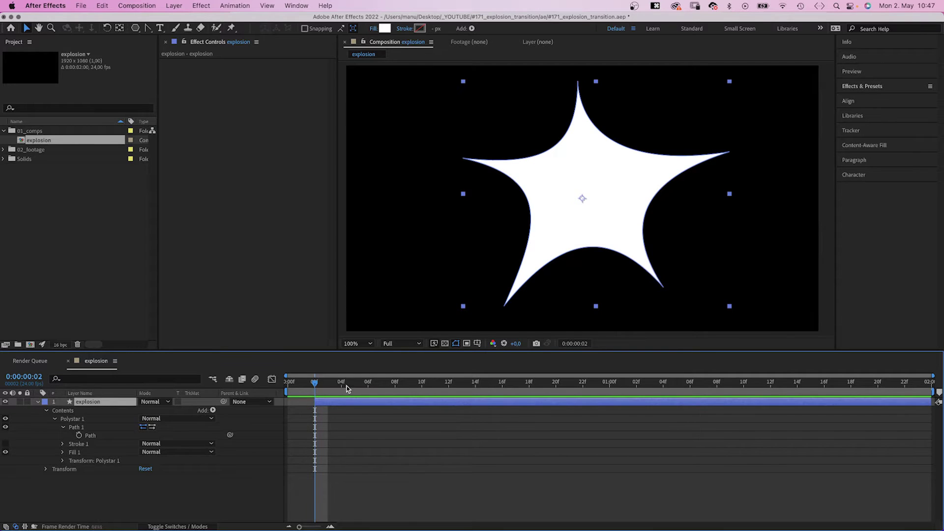
{"action": "left_click", "coordinate": [78, 436]}
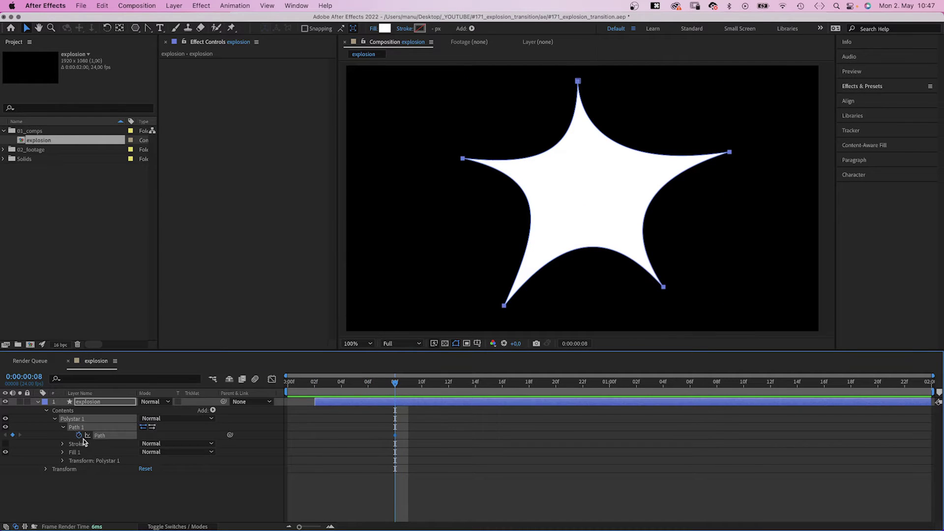
{"action": "right_click", "coordinate": [395, 436]}
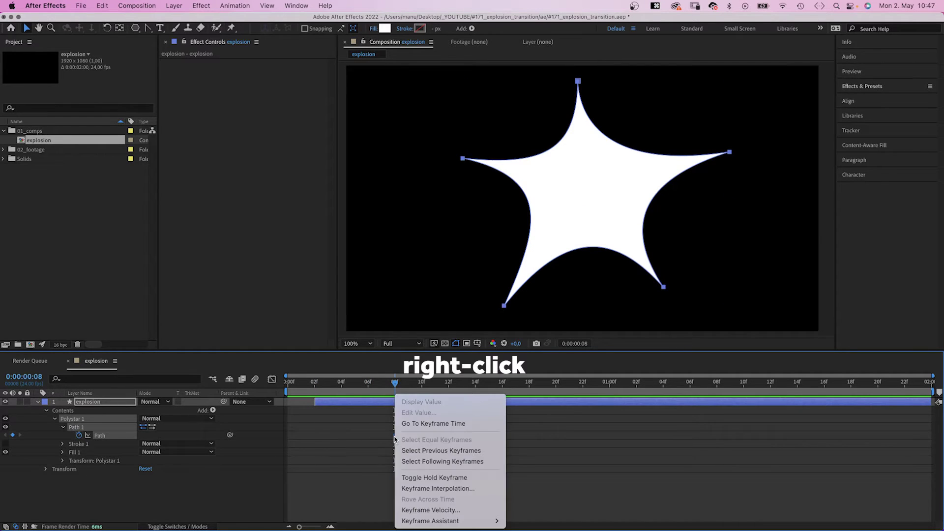
{"action": "left_click", "coordinate": [401, 476]}
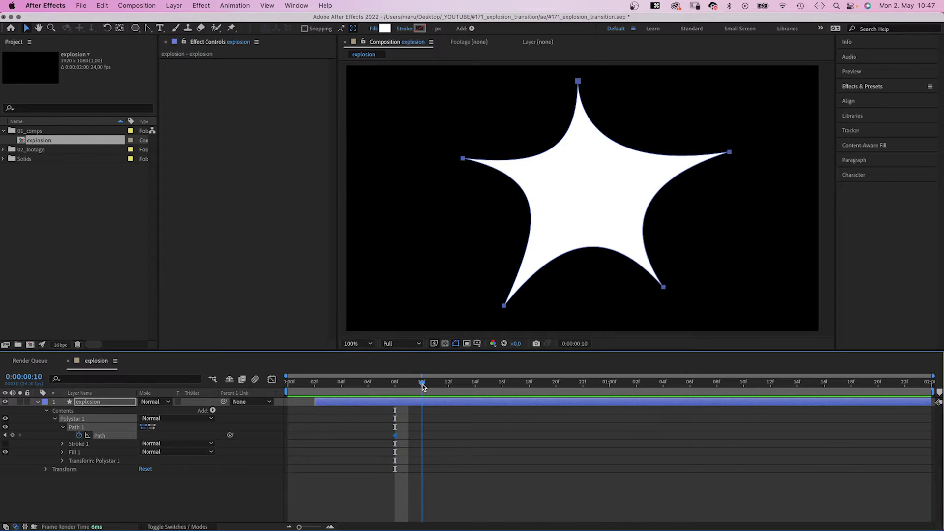
- Move to frame 10 and apply CC Wide Time to the explosion layer with 2 forward and 2 backward steps
{"action": "left_click_drag", "start_coordinate": [394, 388], "coordinate": [427, 389]}
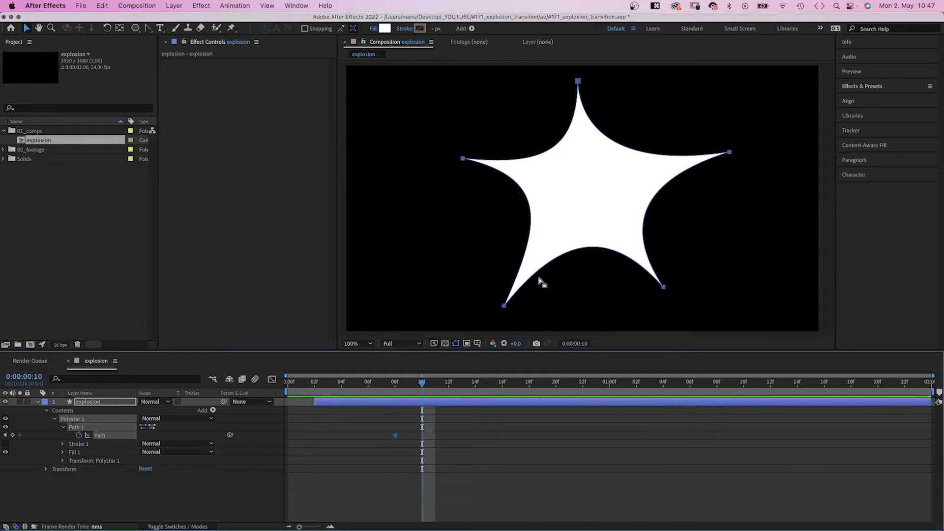
{"action": "left_click", "coordinate": [883, 88]}
{"action": "left_click", "coordinate": [875, 99]}
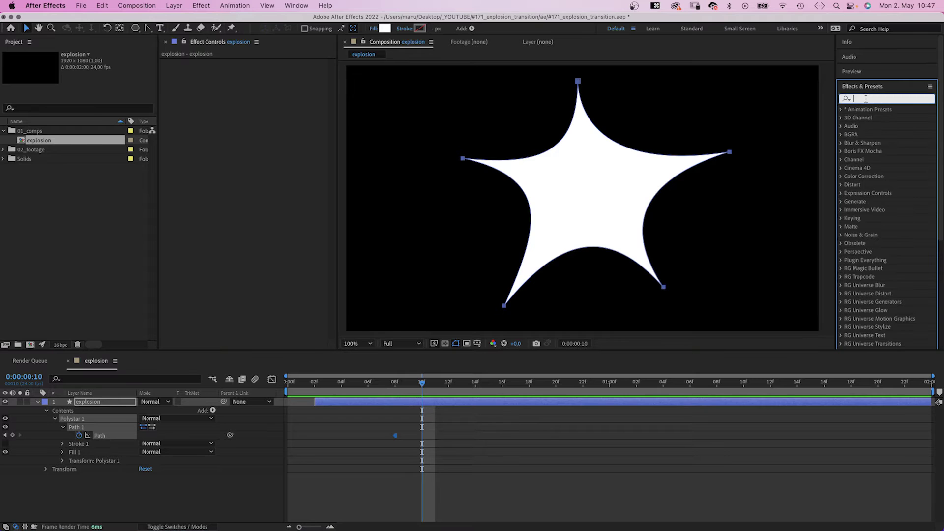
{"action": "type", "text": "cc wide"}
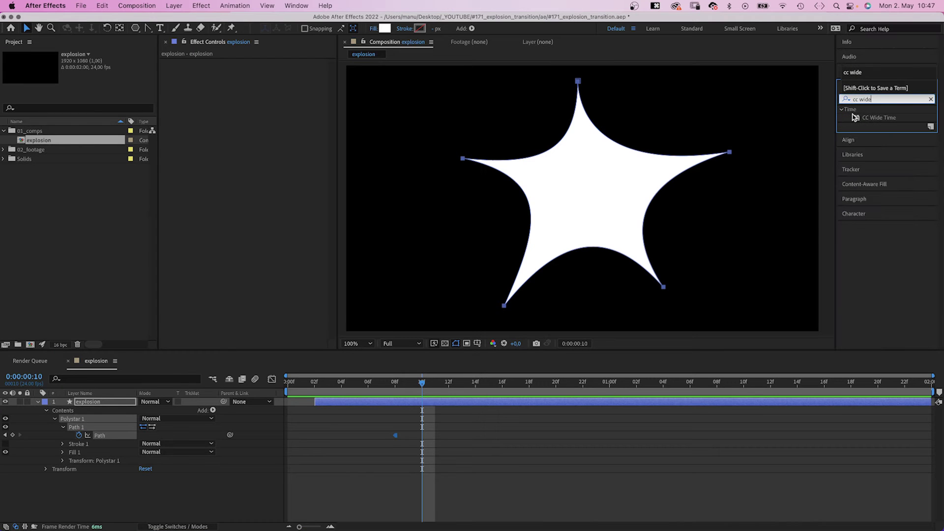
{"action": "double_click", "coordinate": [856, 118]}
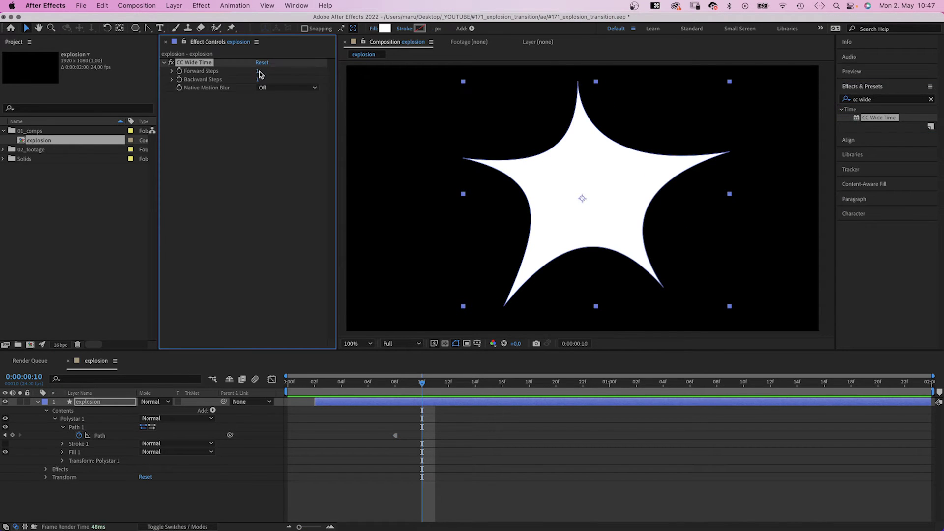
{"action": "left_click", "coordinate": [257, 72]}
{"action": "type", "text": "2"}
{"action": "key", "text": "Tab"}
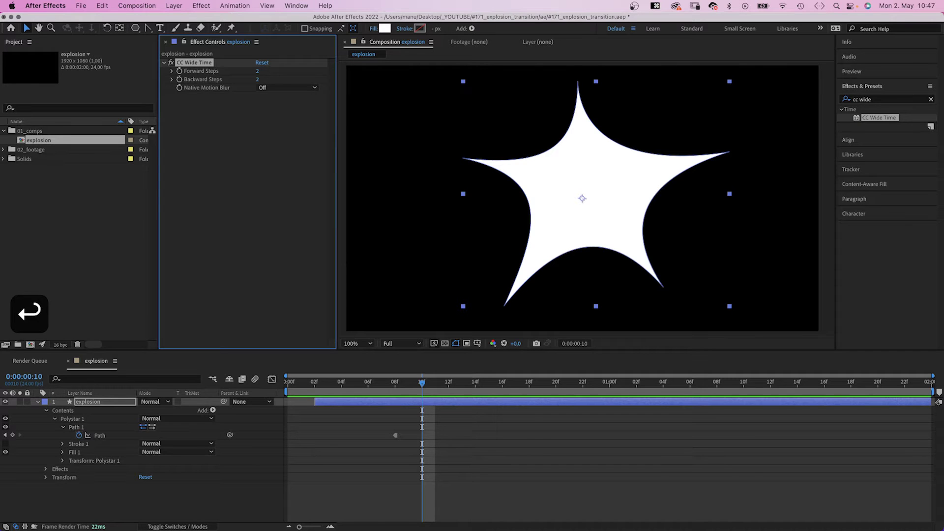
- Set the shape's fill to None and give it a white stroke of 15 px
{"action": "left_click", "coordinate": [374, 28]}
{"action": "left_click", "coordinate": [354, 93]}
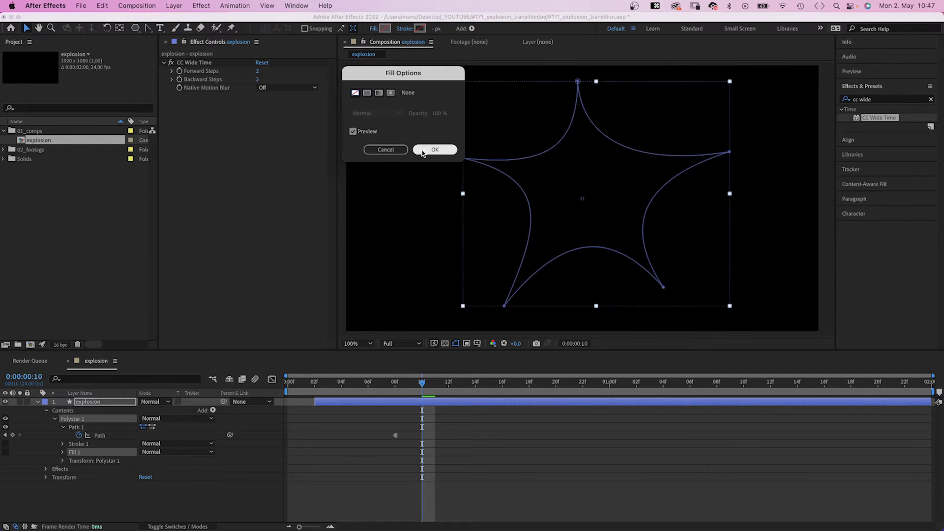
{"action": "left_click", "coordinate": [435, 150]}
{"action": "type", "text": "15"}
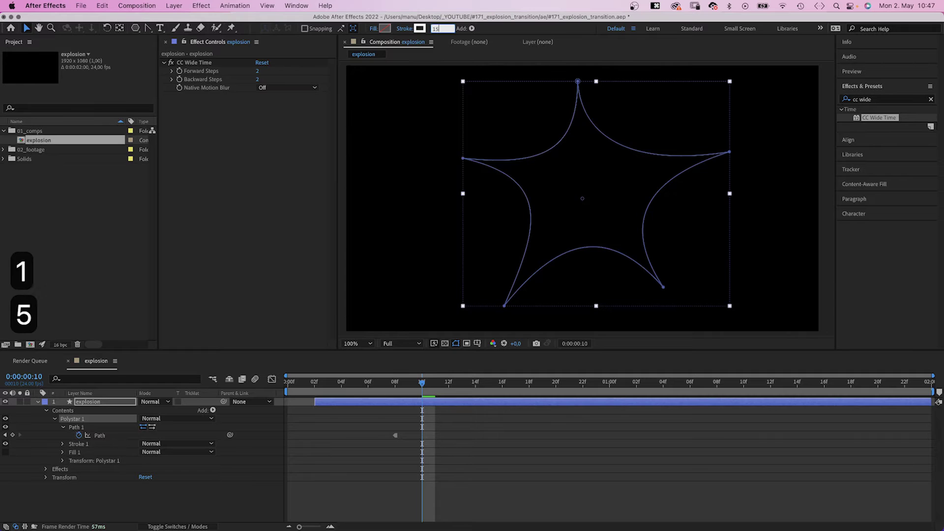
{"action": "key", "text": "Return"}
- Keyframe the Path at frame 10 by pulling all five star vertices outward to or beyond the composition's edges
{"action": "left_click", "coordinate": [100, 436]}
{"action": "left_click_drag", "start_coordinate": [485, 282], "coordinate": [465, 350]}
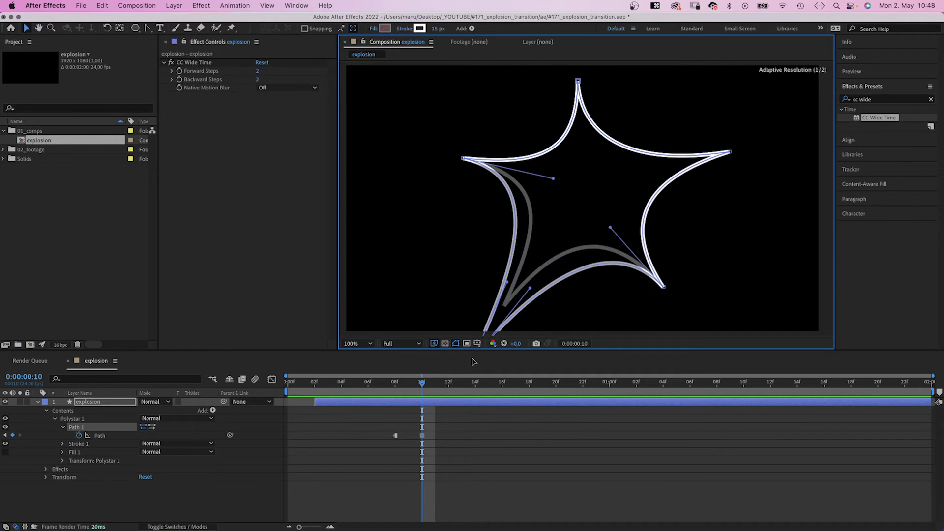
{"action": "left_click_drag", "start_coordinate": [462, 159], "coordinate": [354, 125]}
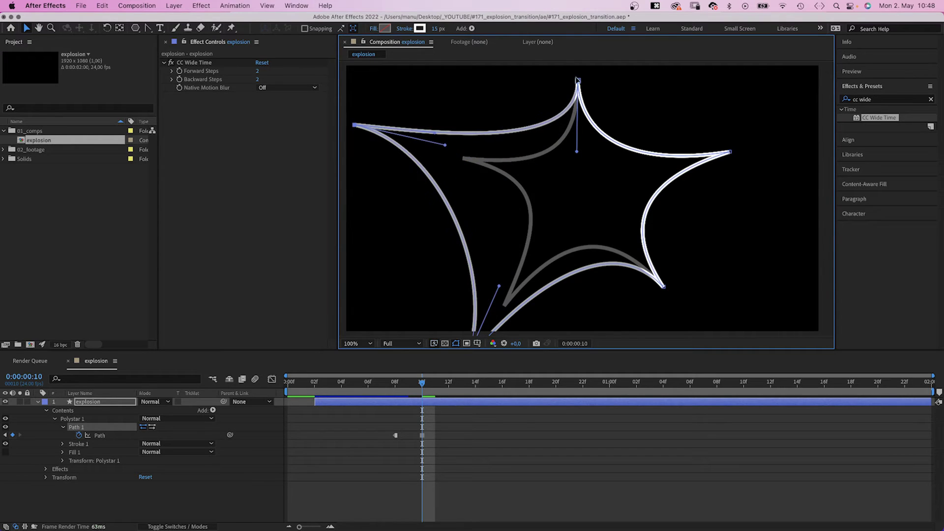
{"action": "left_click_drag", "start_coordinate": [578, 81], "coordinate": [585, 2]}
{"action": "left_click_drag", "start_coordinate": [730, 152], "coordinate": [824, 135]}
{"action": "left_click_drag", "start_coordinate": [664, 287], "coordinate": [708, 337]}
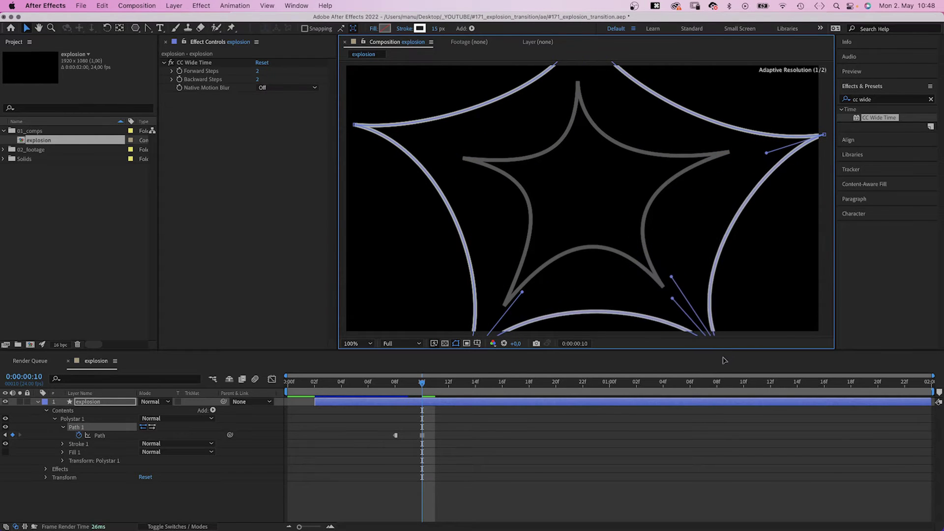
- Pull the Bezier handles of the frame 10 star path toward the composition's centre to curve its edges further inward
{"action": "left_click_drag", "start_coordinate": [672, 301], "coordinate": [644, 259]}
{"action": "left_click_drag", "start_coordinate": [522, 291], "coordinate": [550, 265]}
{"action": "left_click", "coordinate": [354, 125]}
{"action": "left_click_drag", "start_coordinate": [445, 146], "coordinate": [486, 176]}
{"action": "left_click_drag", "start_coordinate": [435, 132], "coordinate": [502, 152]}
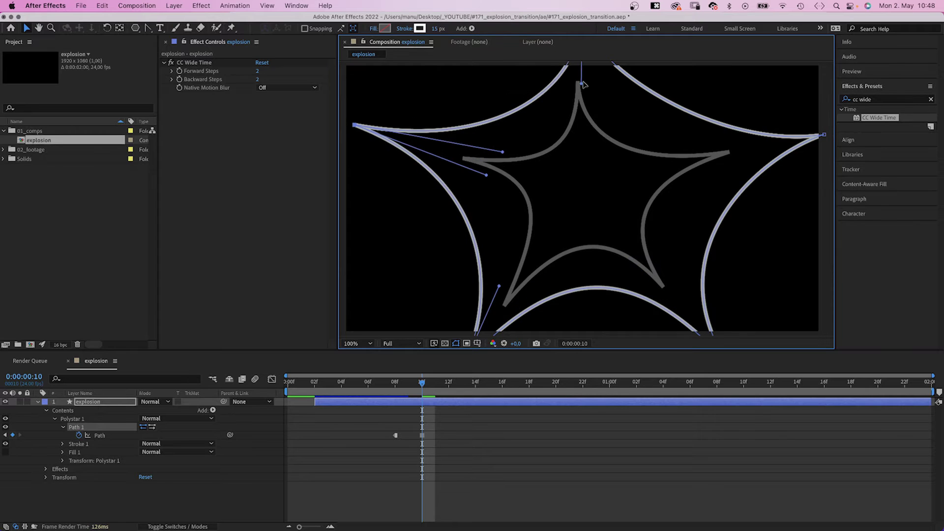
{"action": "left_click_drag", "start_coordinate": [582, 84], "coordinate": [564, 117]}
{"action": "key", "text": "space"}
{"action": "left_click_drag", "start_coordinate": [607, 93], "coordinate": [591, 195]}
{"action": "left_click", "coordinate": [600, 89]}
{"action": "key", "text": "space"}
{"action": "left_click_drag", "start_coordinate": [602, 259], "coordinate": [588, 184]}
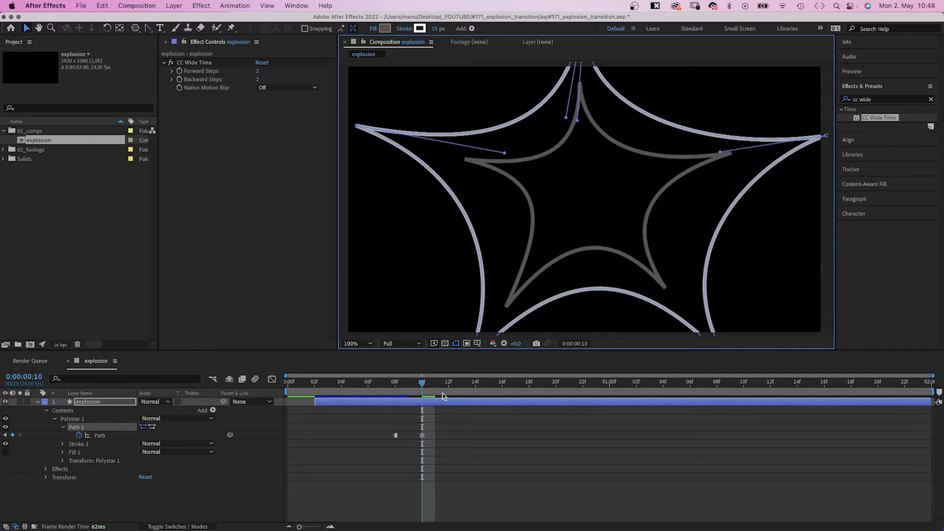
- Keyframe the Path at frame 12 by moving all five star vertices far outside the composition
{"action": "left_click_drag", "start_coordinate": [425, 387], "coordinate": [453, 387]}
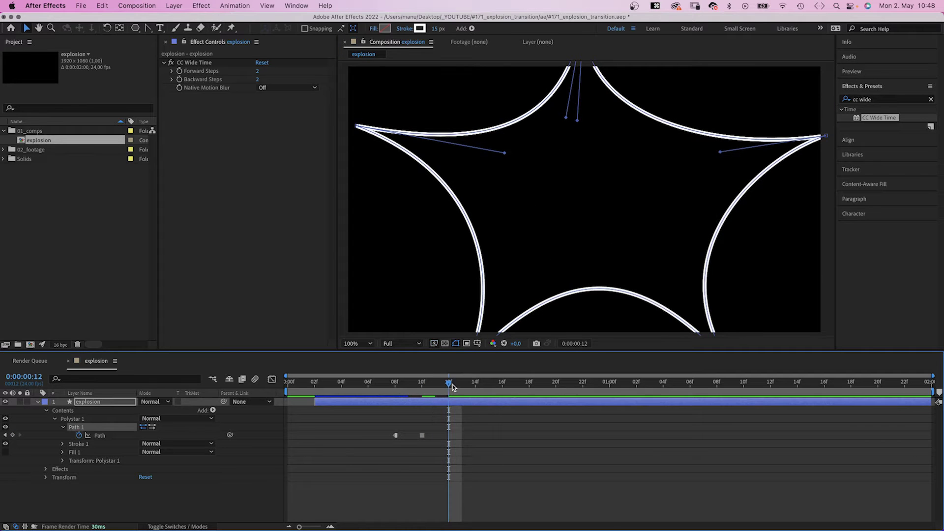
{"action": "key", "text": "comma"}
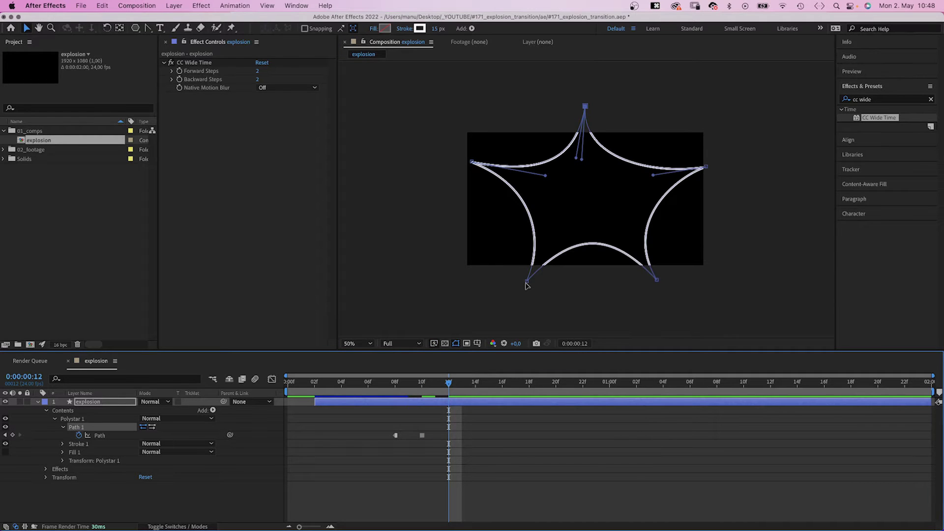
{"action": "left_click_drag", "start_coordinate": [527, 283], "coordinate": [446, 354]}
{"action": "left_click_drag", "start_coordinate": [471, 162], "coordinate": [365, 85]}
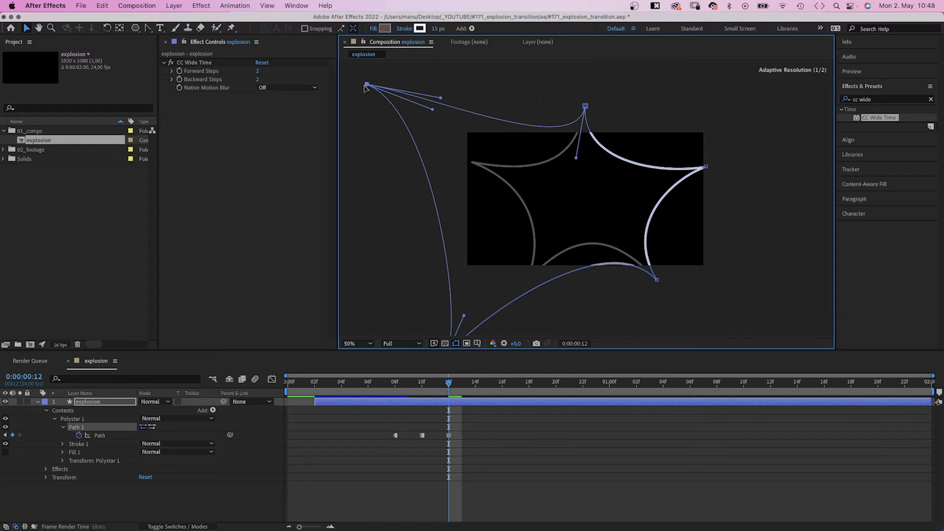
{"action": "left_click_drag", "start_coordinate": [585, 106], "coordinate": [594, 20]}
{"action": "left_click_drag", "start_coordinate": [705, 167], "coordinate": [828, 145]}
{"action": "left_click_drag", "start_coordinate": [657, 280], "coordinate": [737, 357]}
- Scale the whole star path down around its centre at frame 6 and make that Path keyframe a hold keyframe
{"action": "left_click_drag", "start_coordinate": [453, 386], "coordinate": [401, 392]}
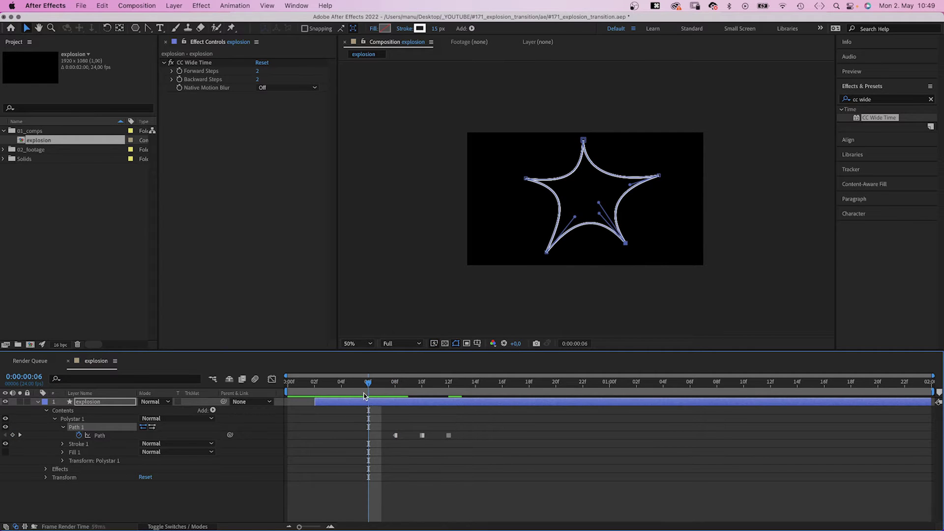
{"action": "key", "text": "period"}
{"action": "left_click", "coordinate": [98, 436]}
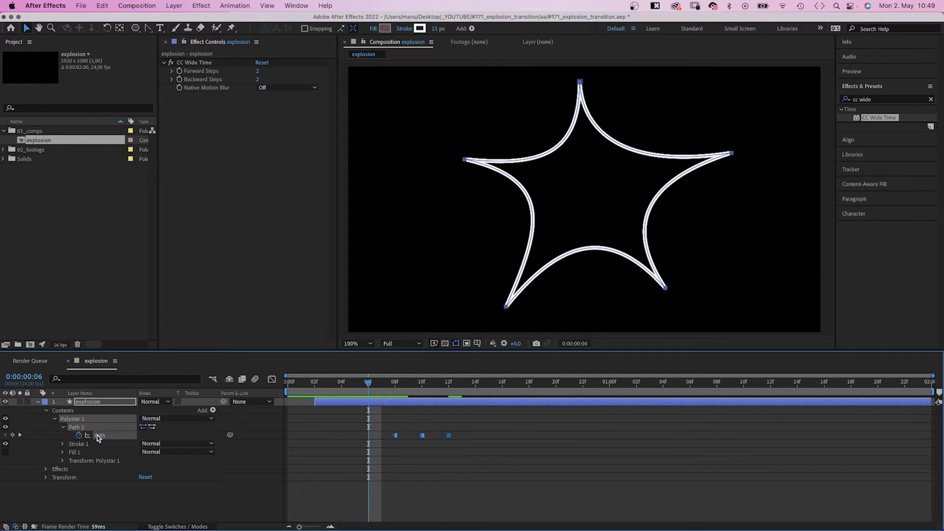
{"action": "key", "text": "super+t"}
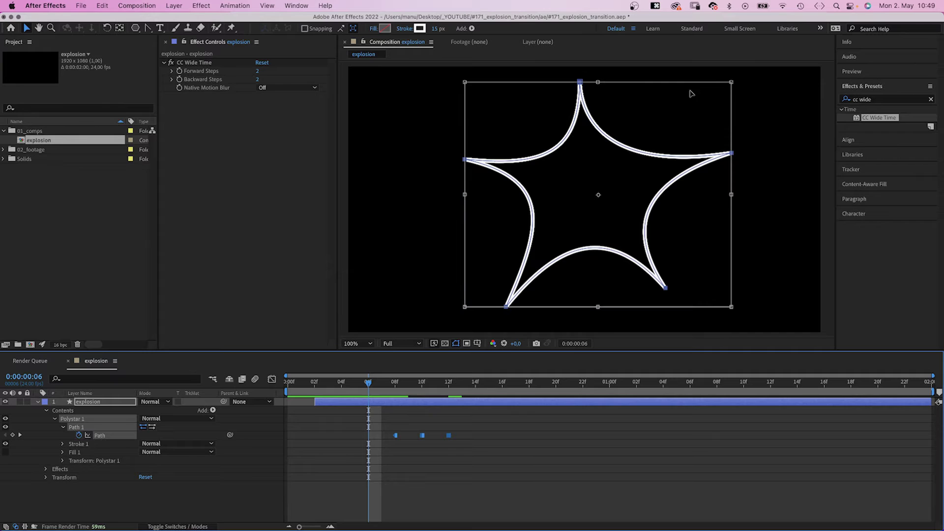
{"action": "left_click_drag", "start_coordinate": [732, 82], "coordinate": [673, 106]}
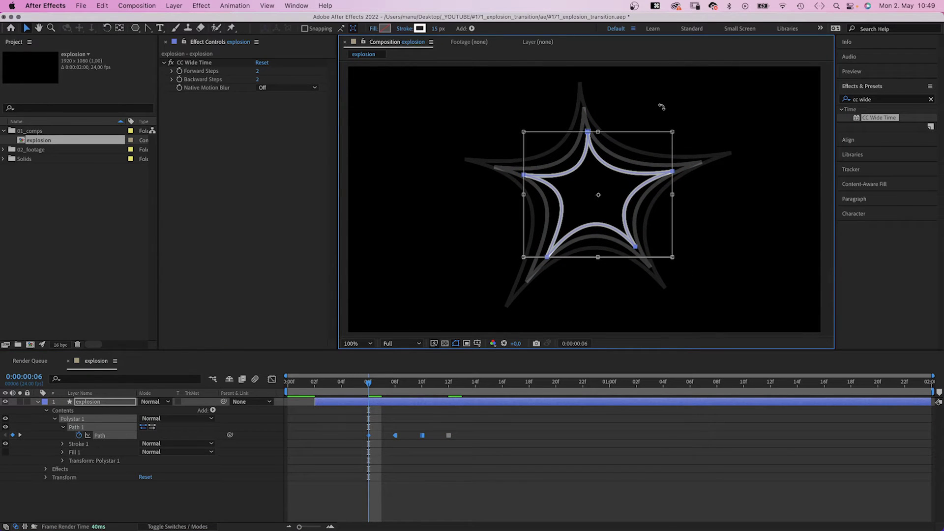
{"action": "key", "text": "Return"}
{"action": "left_click", "coordinate": [367, 438]}
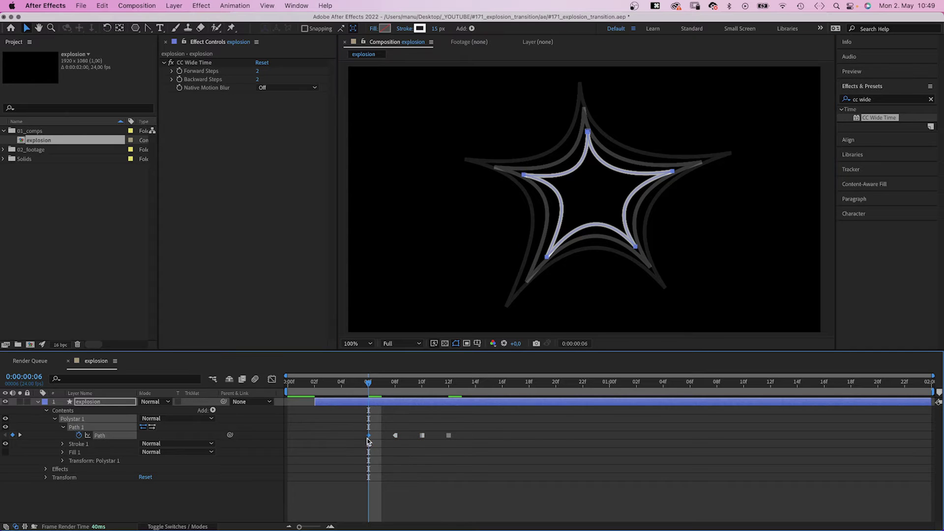
{"action": "right_click", "coordinate": [370, 439]}
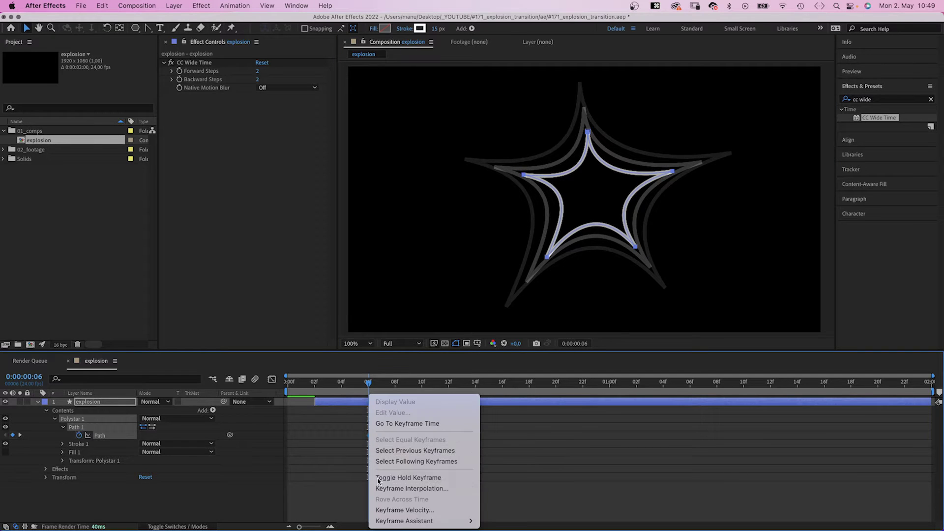
{"action": "left_click", "coordinate": [372, 478]}
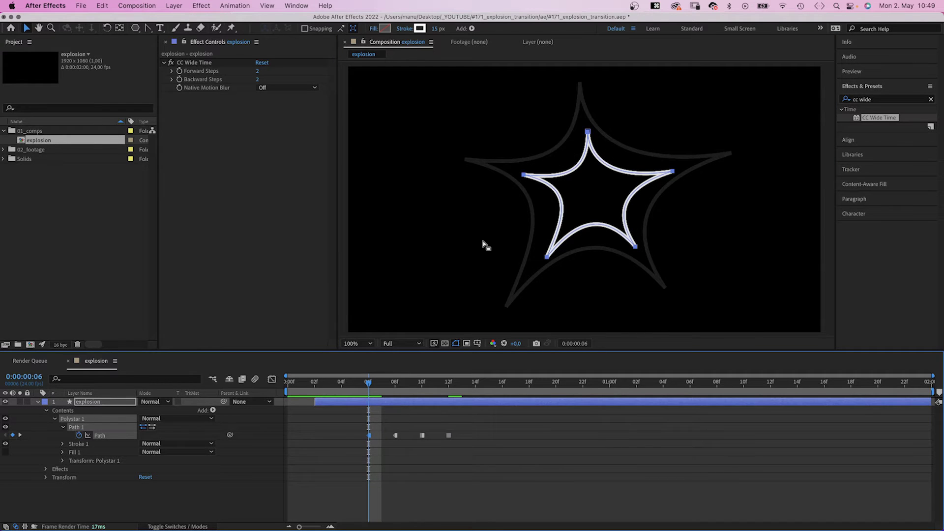
- Reshape the frame 6 star slightly by shifting its five vertices and adjusting several curve handles
{"action": "left_click_drag", "start_coordinate": [510, 235], "coordinate": [542, 253]}
{"action": "left_click_drag", "start_coordinate": [523, 175], "coordinate": [525, 171]}
{"action": "left_click_drag", "start_coordinate": [575, 184], "coordinate": [570, 209]}
{"action": "left_click_drag", "start_coordinate": [588, 131], "coordinate": [585, 139]}
{"action": "left_click_drag", "start_coordinate": [586, 179], "coordinate": [590, 179]}
{"action": "left_click_drag", "start_coordinate": [672, 171], "coordinate": [672, 166]}
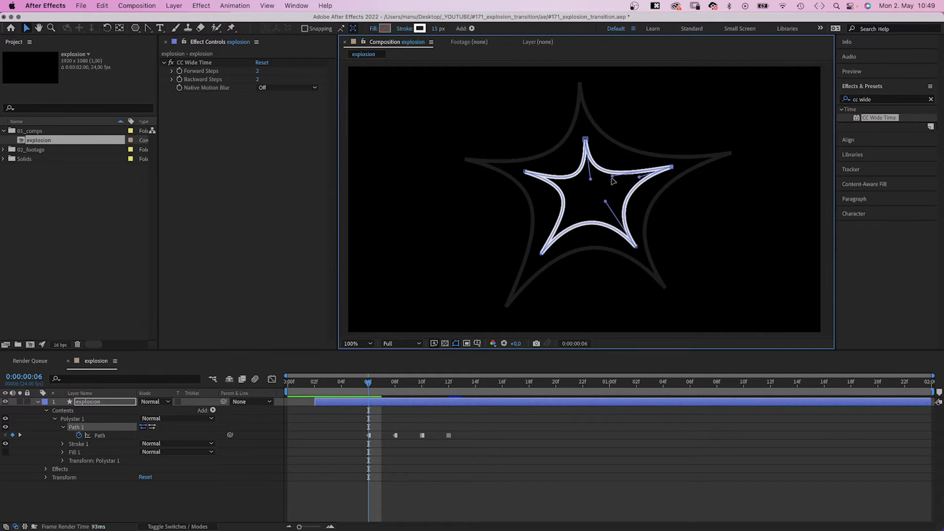
{"action": "left_click_drag", "start_coordinate": [615, 175], "coordinate": [609, 182]}
{"action": "left_click_drag", "start_coordinate": [635, 184], "coordinate": [630, 183]}
{"action": "left_click_drag", "start_coordinate": [638, 246], "coordinate": [634, 240]}
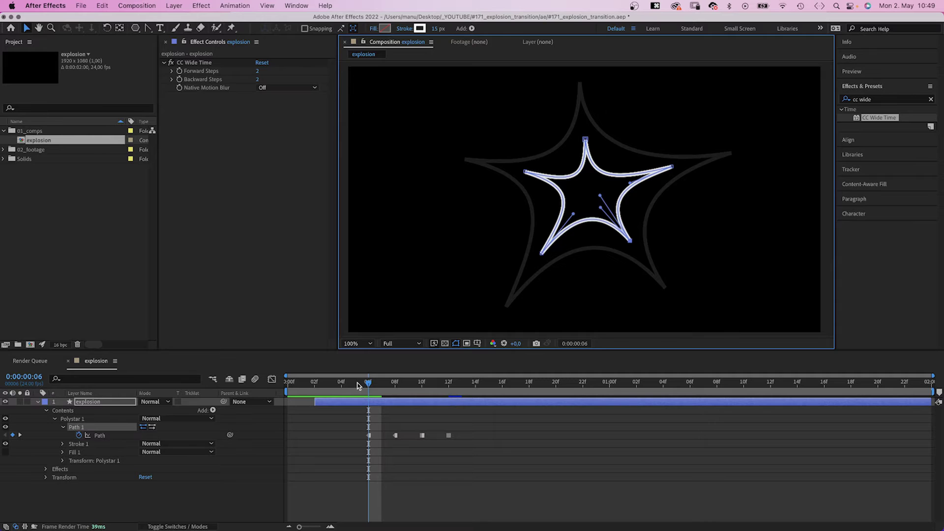
- Scale the whole path to about half its size at frame 4 and make that Path keyframe a hold keyframe
{"action": "left_click_drag", "start_coordinate": [358, 385], "coordinate": [337, 391]}
{"action": "left_click", "coordinate": [98, 436]}
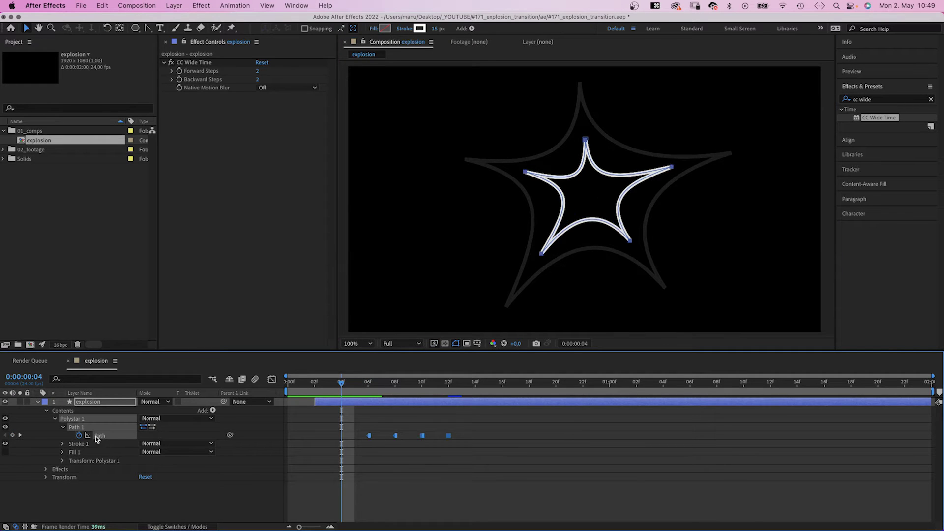
{"action": "key", "text": "super+t"}
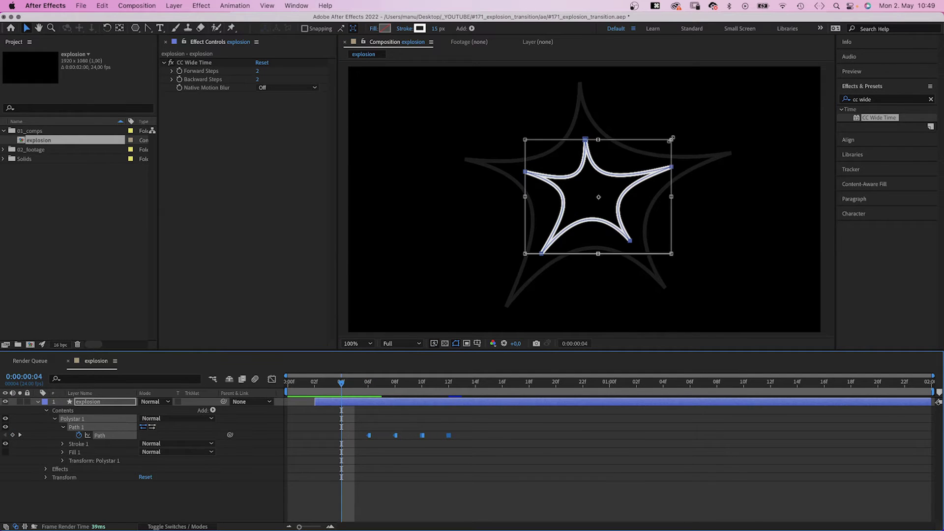
{"action": "left_click_drag", "start_coordinate": [672, 139], "coordinate": [636, 156]}
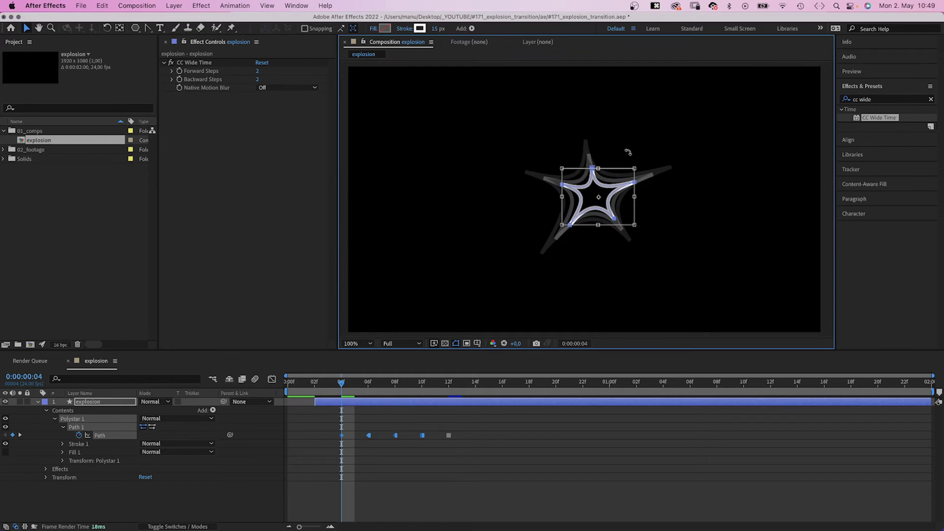
{"action": "key", "text": "Return"}
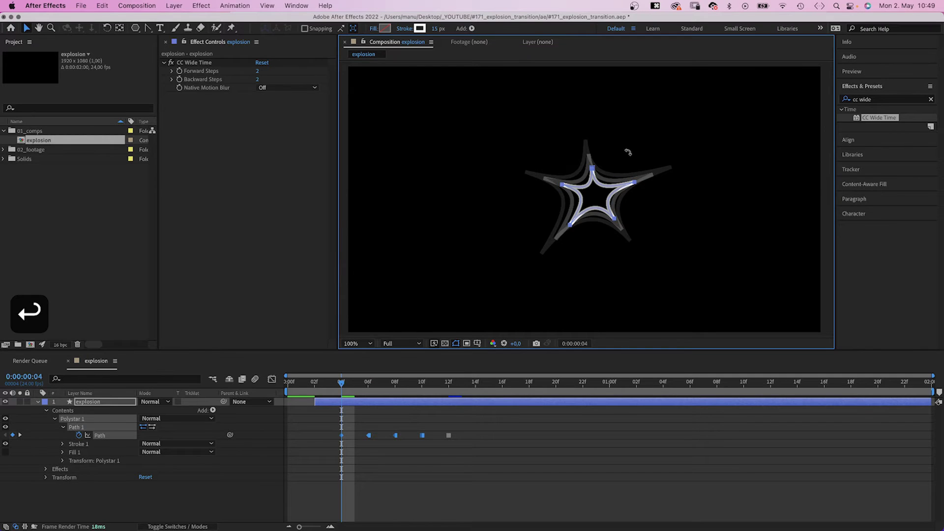
{"action": "right_click", "coordinate": [341, 436]}
{"action": "left_click", "coordinate": [348, 480]}
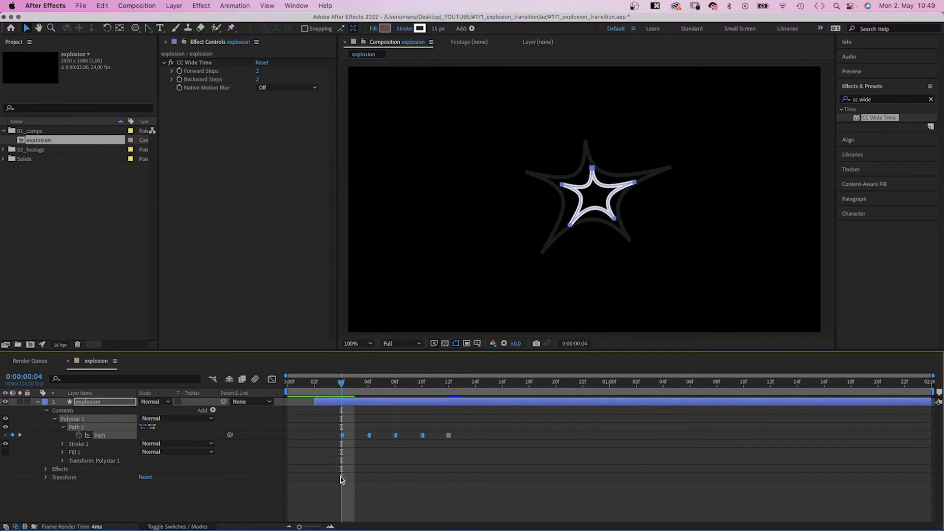
- Shift each of the five vertices of the frame 4 star slightly to vary its shape
{"action": "key", "text": "period"}
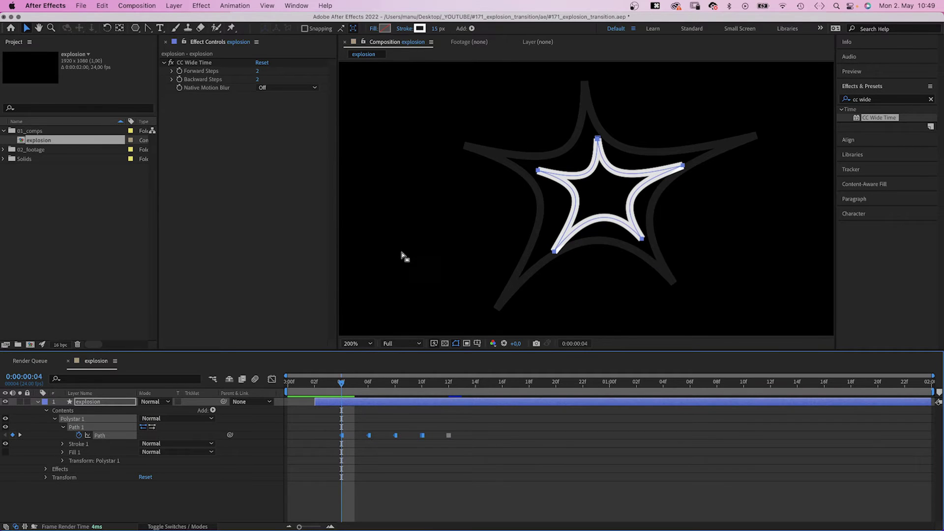
{"action": "left_click_drag", "start_coordinate": [524, 229], "coordinate": [544, 244]}
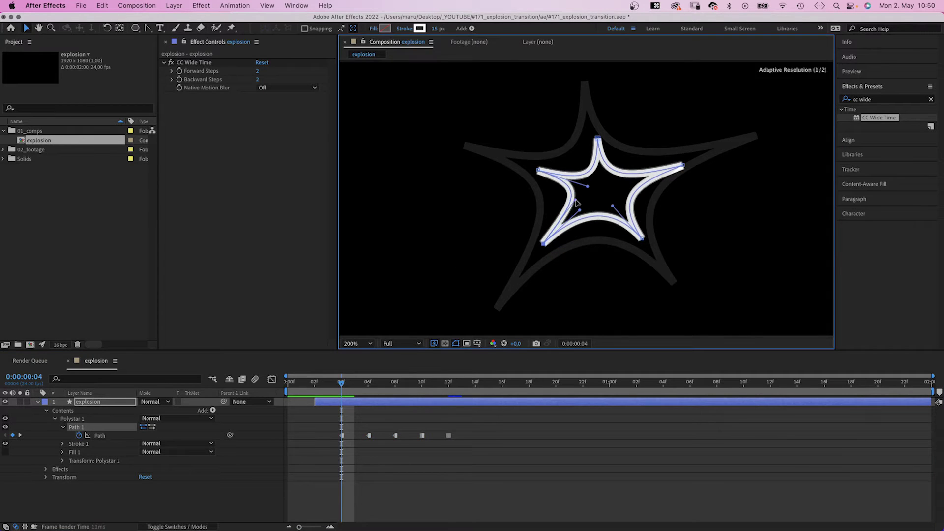
{"action": "left_click_drag", "start_coordinate": [539, 170], "coordinate": [544, 168]}
{"action": "left_click_drag", "start_coordinate": [598, 138], "coordinate": [591, 139]}
{"action": "left_click_drag", "start_coordinate": [684, 166], "coordinate": [671, 161]}
{"action": "left_click_drag", "start_coordinate": [642, 238], "coordinate": [638, 235]}
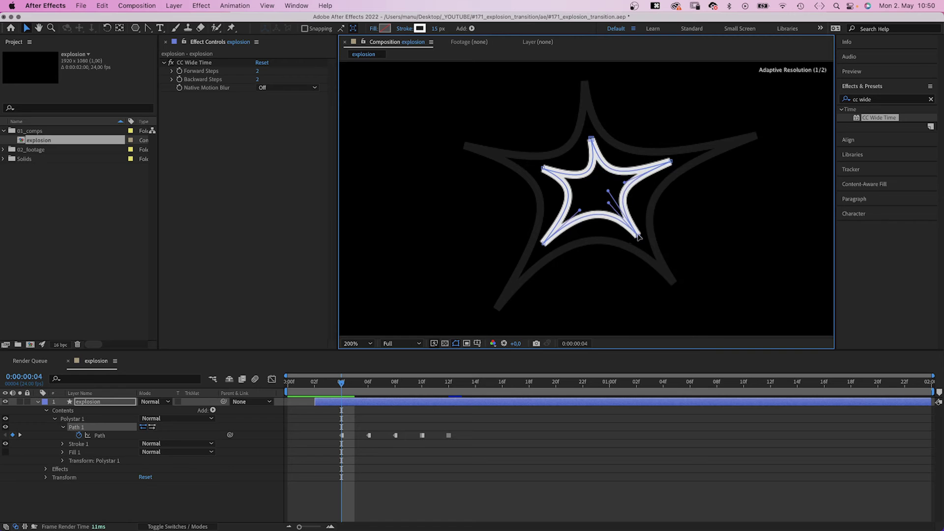
- Keyframe the Path at frame 2 by scaling the whole star down around its centre to a tiny star
{"action": "left_click", "coordinate": [315, 383]}
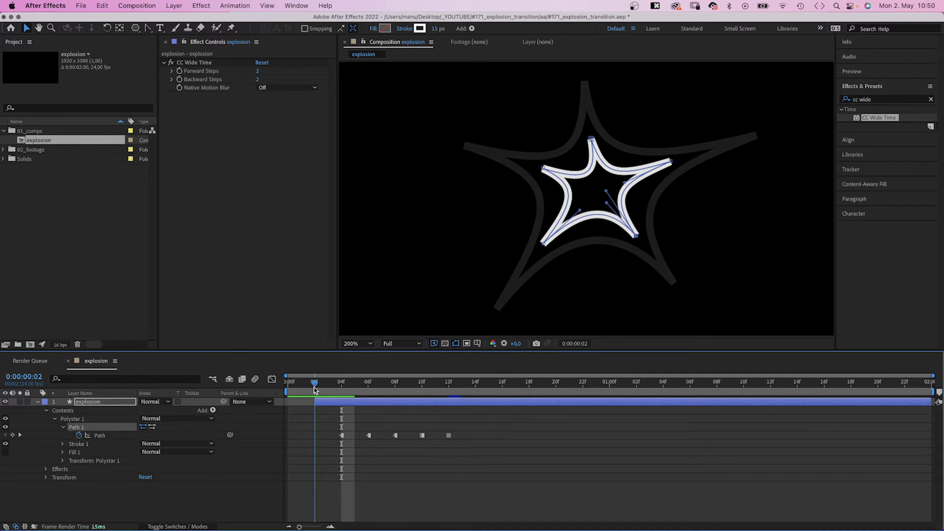
{"action": "left_click", "coordinate": [100, 434]}
{"action": "key", "text": "super+t"}
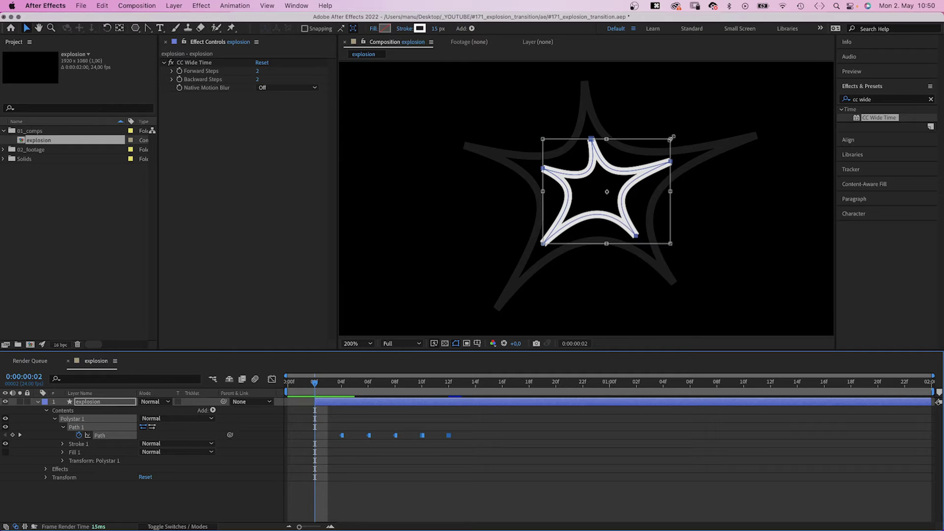
{"action": "left_click_drag", "start_coordinate": [672, 138], "coordinate": [632, 155]}
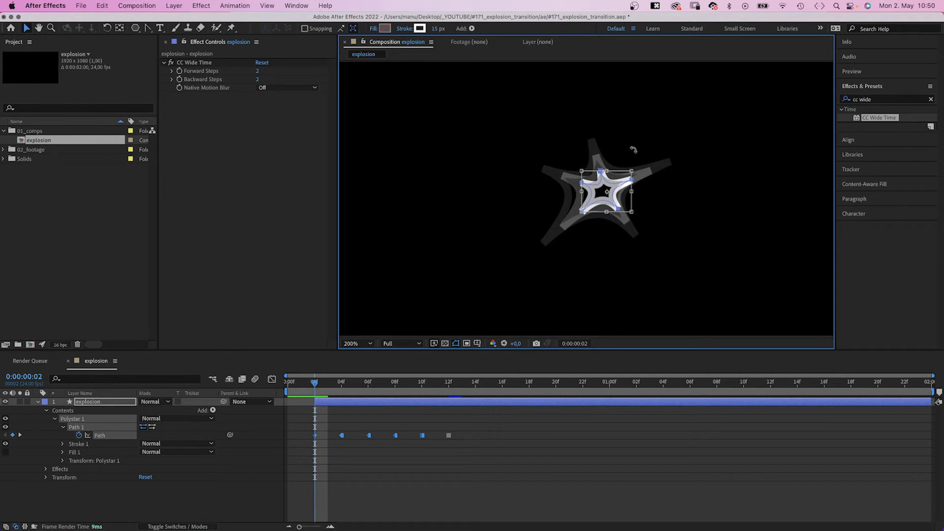
{"action": "key", "text": "Return"}
- Make the frame 2 Path keyframe a hold keyframe and nudge the tiny star to centre it inside the frame 4 outline
{"action": "left_click", "coordinate": [311, 444]}
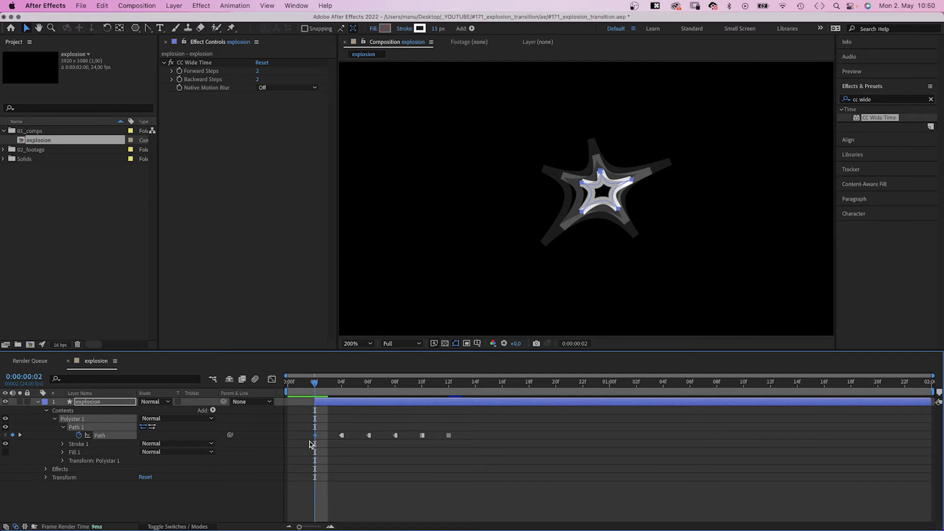
{"action": "right_click", "coordinate": [310, 444]}
{"action": "left_click", "coordinate": [324, 477]}
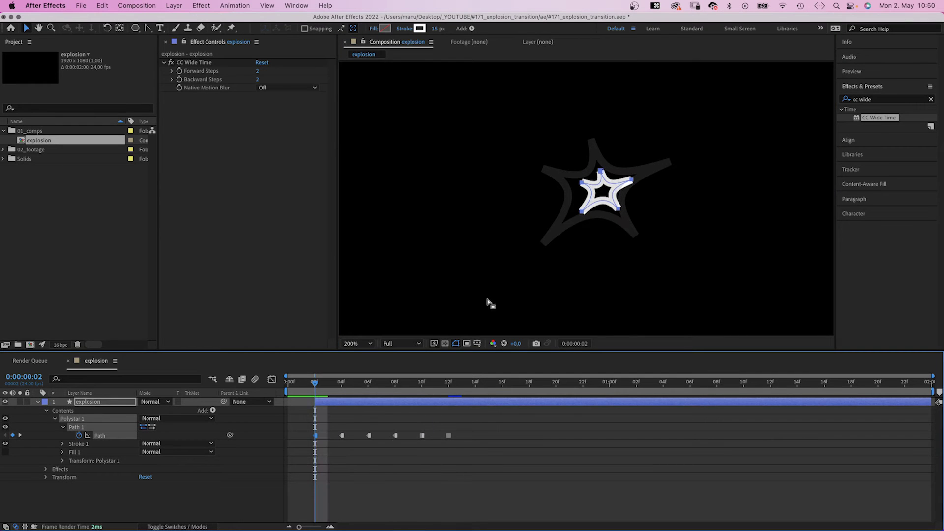
{"action": "left_click_drag", "start_coordinate": [604, 176], "coordinate": [598, 172]}
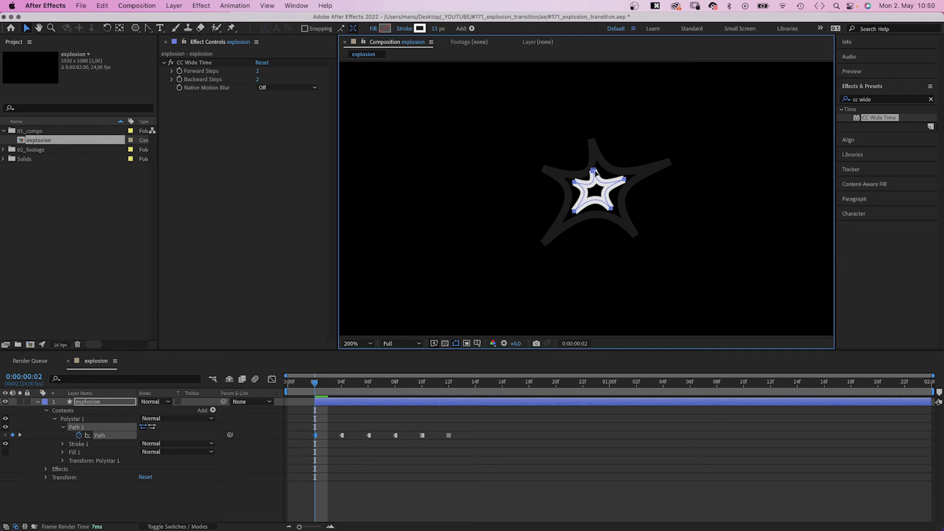
{"action": "key", "text": "comma"}
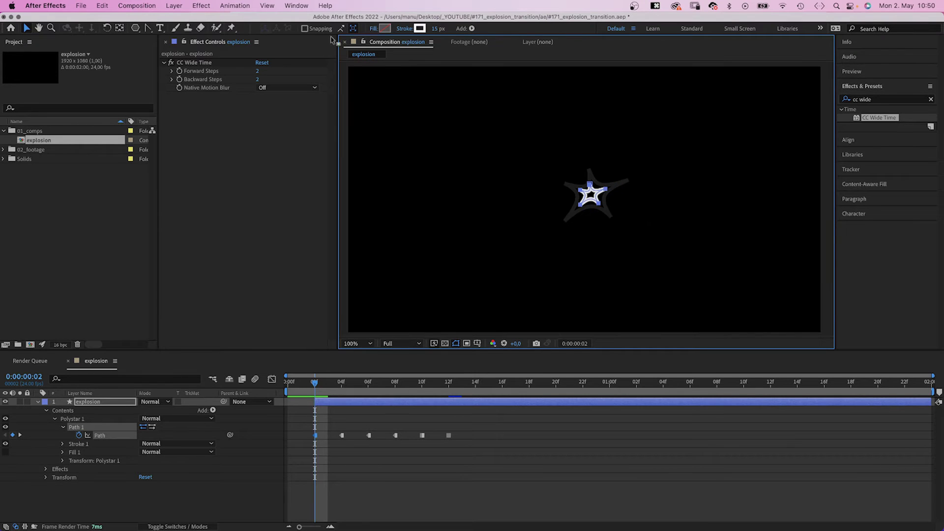
- Give the star a solid white fill and set its stroke to None
{"action": "left_click", "coordinate": [387, 28]}
{"action": "left_click", "coordinate": [583, 120]}
{"action": "left_click", "coordinate": [403, 29]}
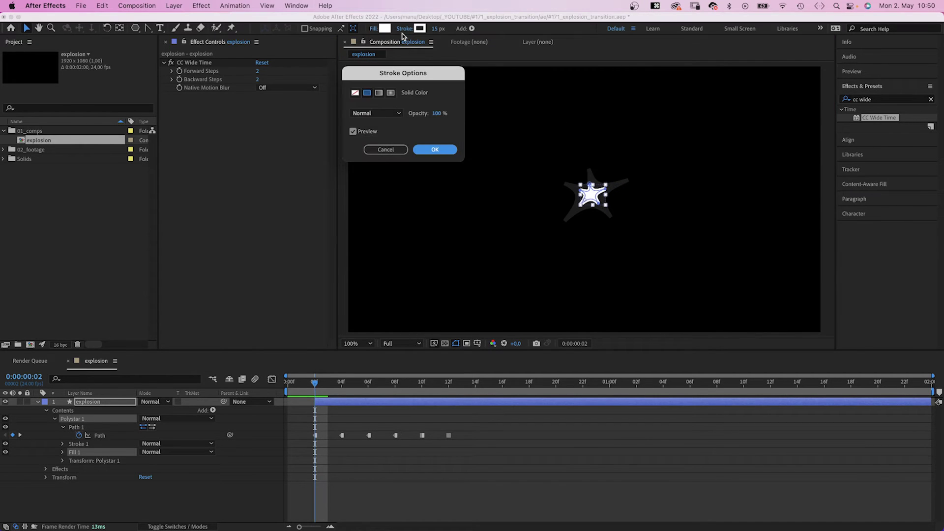
{"action": "left_click", "coordinate": [352, 95]}
{"action": "left_click", "coordinate": [445, 152]}
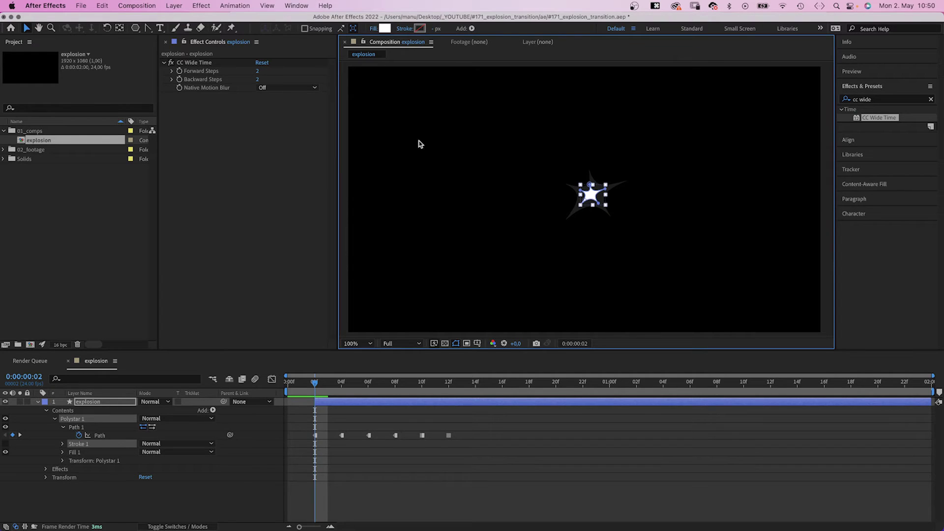
- Disable CC Wide Time on the explosion layer, preview the animation and return to frame 2
{"action": "left_click", "coordinate": [170, 62]}
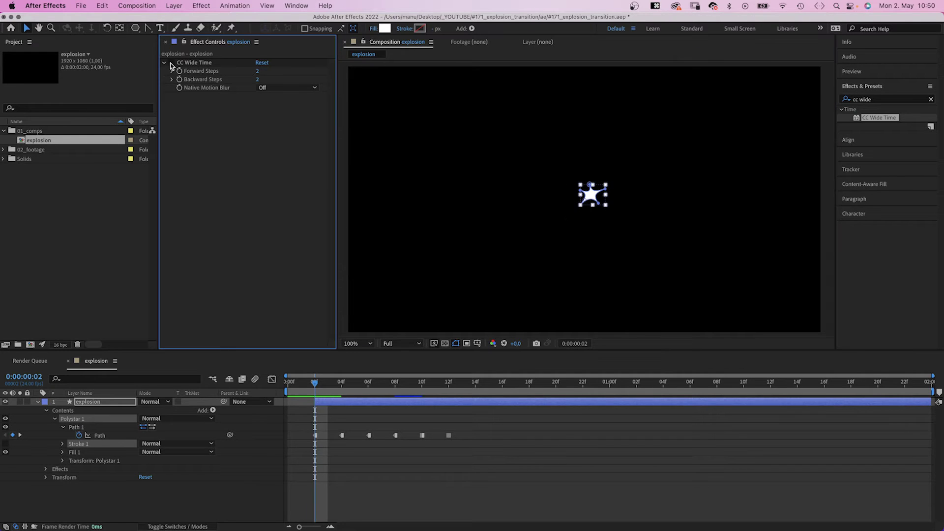
{"action": "left_click", "coordinate": [118, 509]}
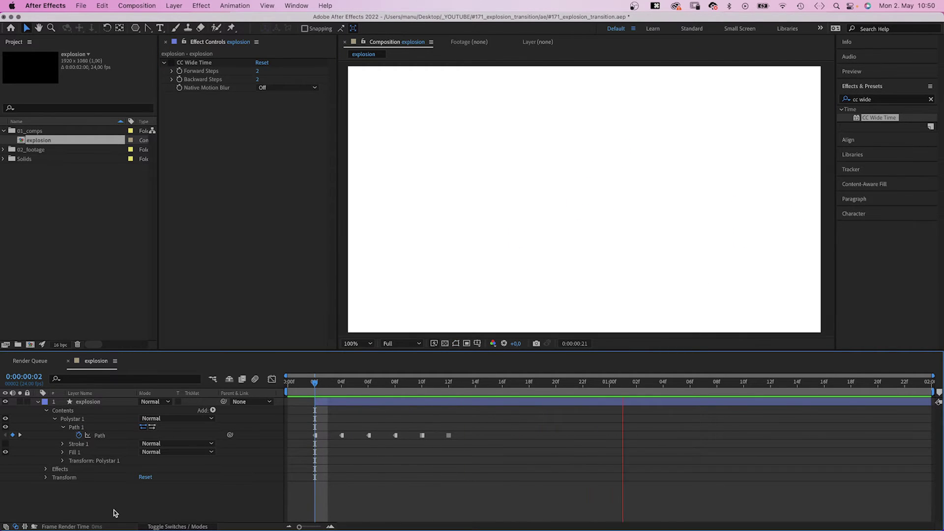
{"action": "key", "text": "space"}
{"action": "key", "text": "space"}
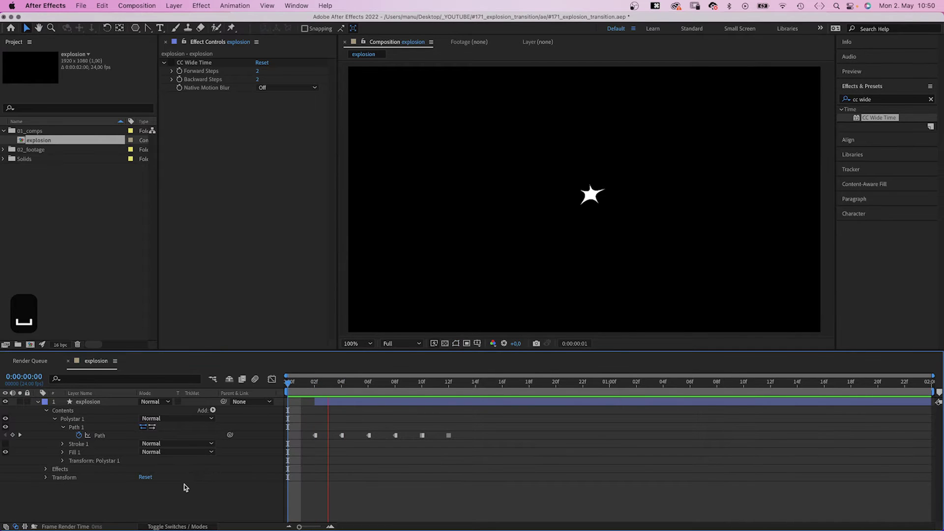
{"action": "key", "text": "space"}
{"action": "left_click_drag", "start_coordinate": [336, 388], "coordinate": [315, 396]}
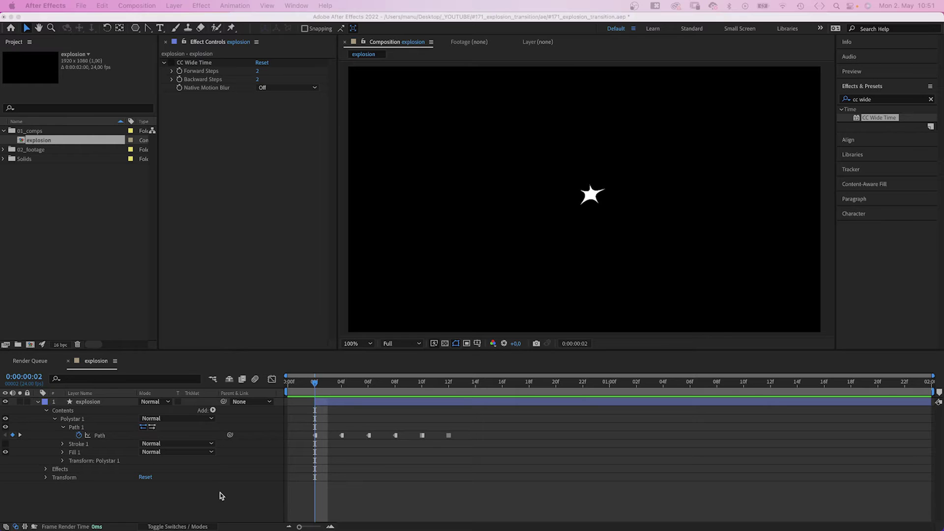
- Create a new black 1920 × 1080 solid layer named "ball action"
{"action": "key", "text": "super+y"}
{"action": "type", "text": "ball act"}
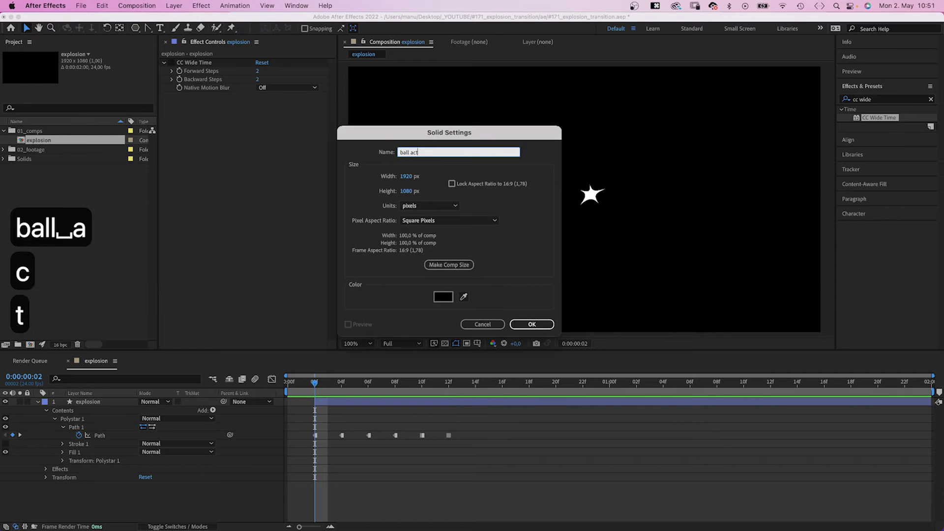
{"action": "type", "text": "ion"}
{"action": "key", "text": "Return"}
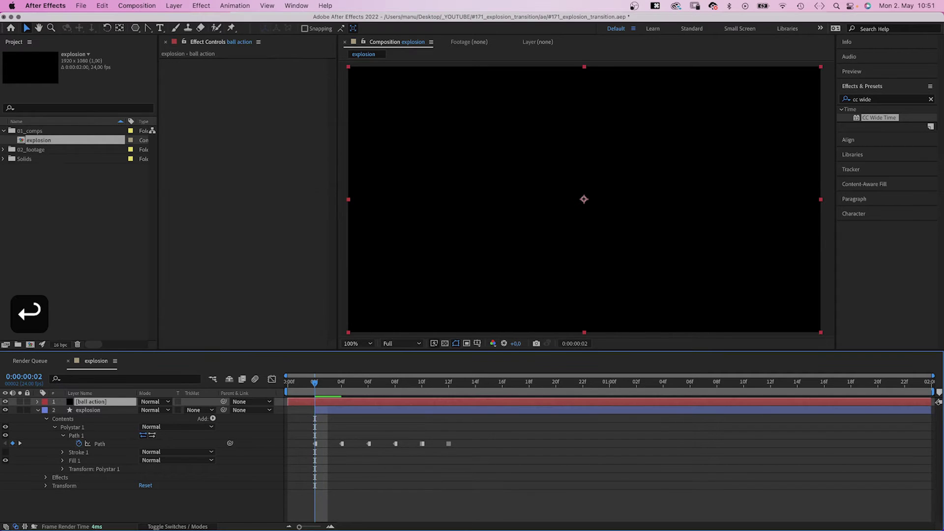
- Apply CC Ball Action to the ball action layer with a Grid Spacing of 10 and a Ball Size of 30
{"action": "left_click", "coordinate": [866, 100]}
{"action": "type", "text": "cc ball"}
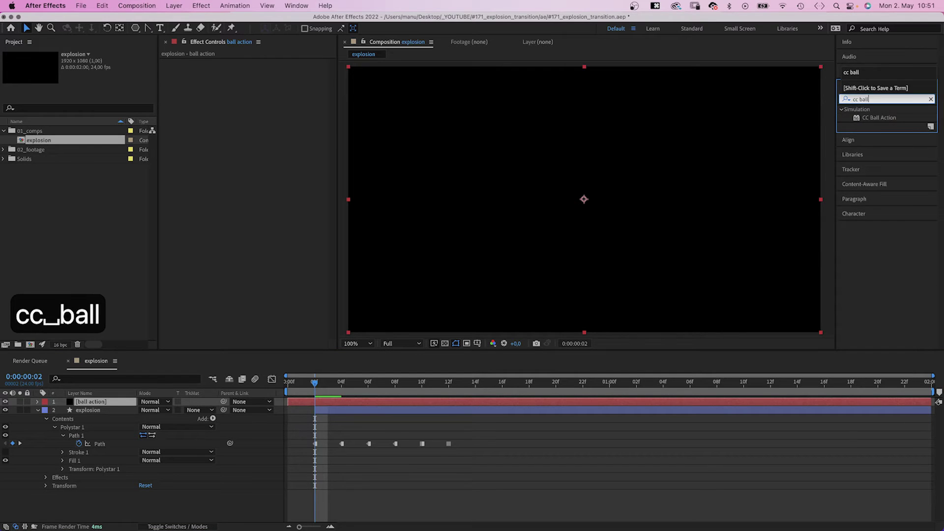
{"action": "left_click_drag", "start_coordinate": [879, 117], "coordinate": [288, 134]}
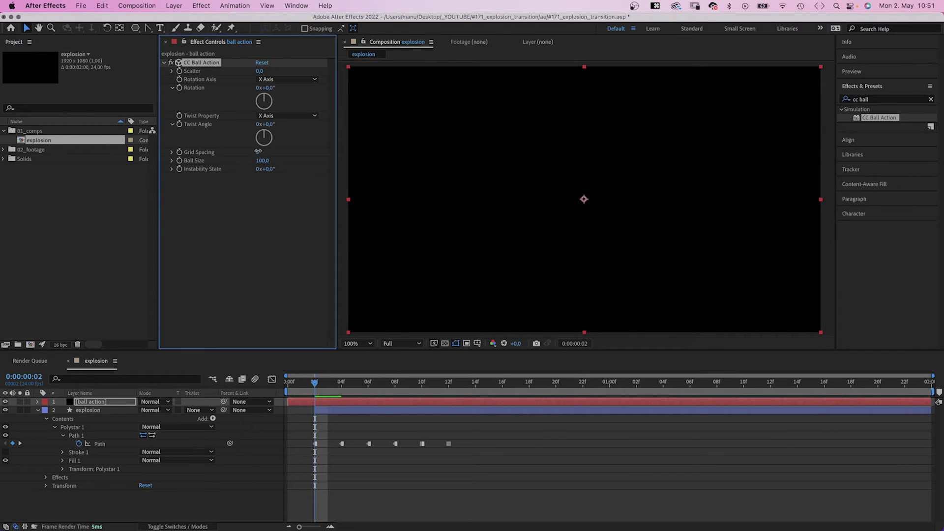
{"action": "left_click", "coordinate": [258, 151]}
{"action": "type", "text": "10"}
{"action": "key", "text": "Tab"}
{"action": "type", "text": "3"}
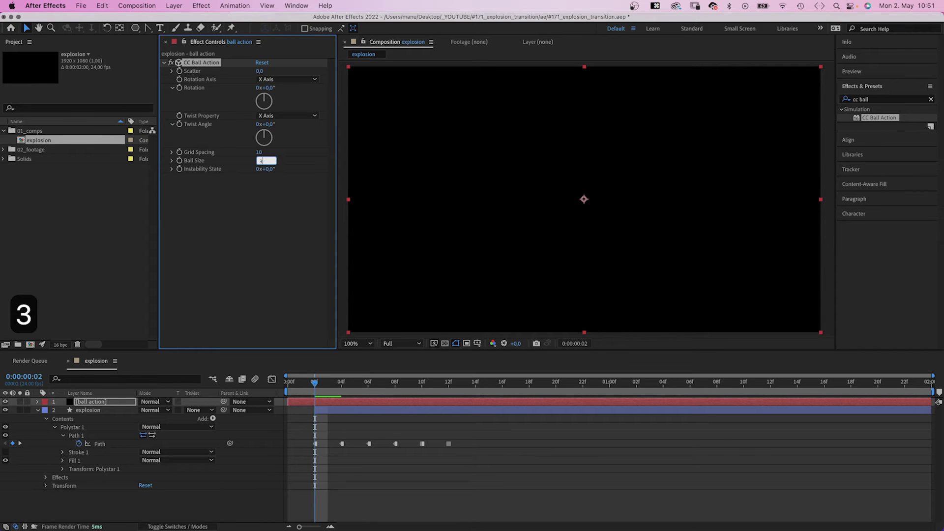
{"action": "type", "text": "0"}
{"action": "key", "text": "Return"}
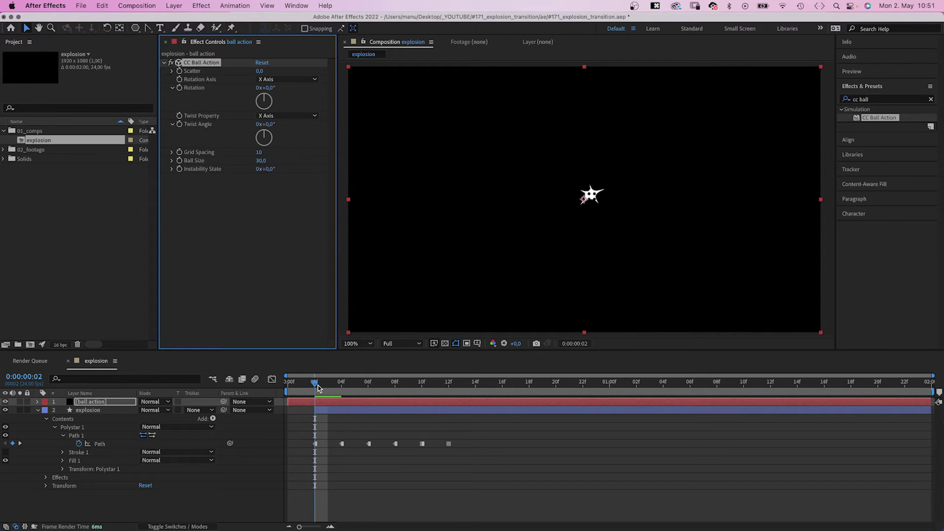
- Start the ball action layer at frame 4 and place a duplicate of the explosion layer above it, also starting at frame 4
{"action": "left_click_drag", "start_coordinate": [317, 387], "coordinate": [426, 378]}
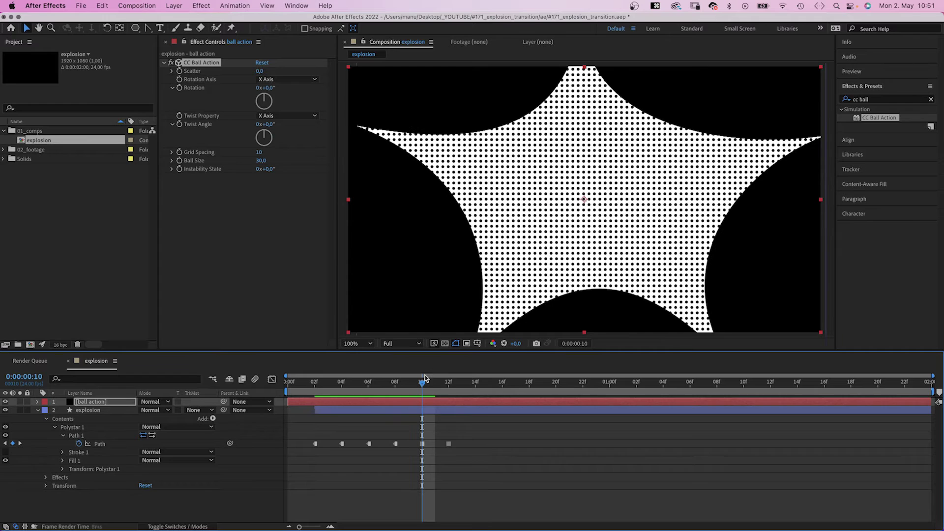
{"action": "left_click", "coordinate": [331, 402]}
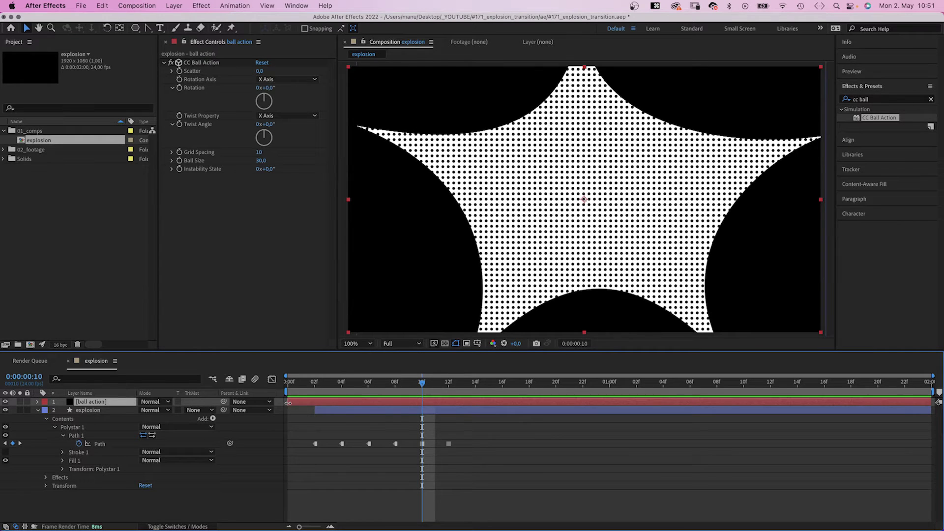
{"action": "left_click", "coordinate": [344, 412]}
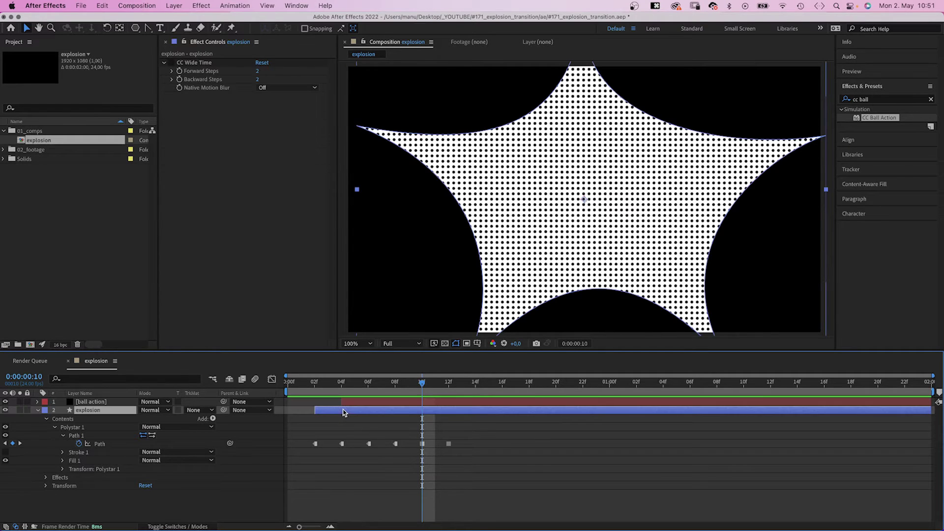
{"action": "key", "text": "super+d"}
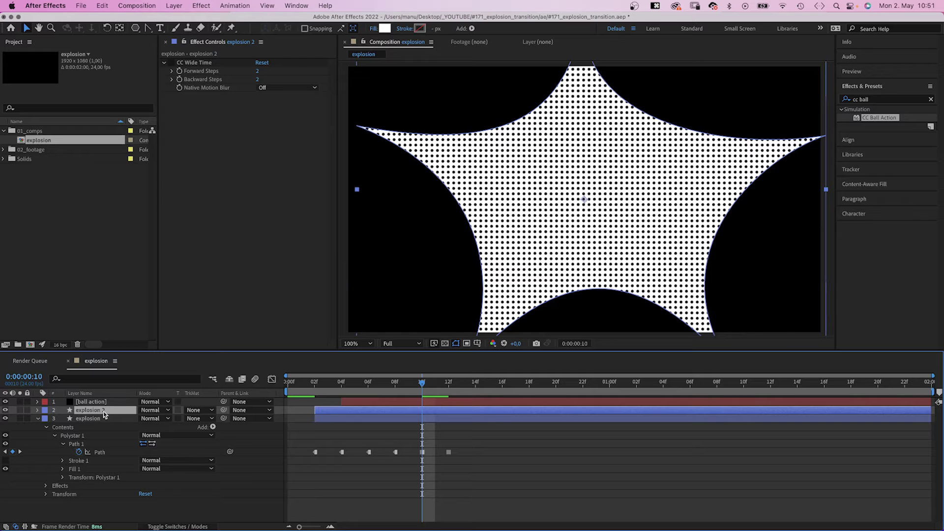
{"action": "left_click_drag", "start_coordinate": [104, 415], "coordinate": [113, 399]}
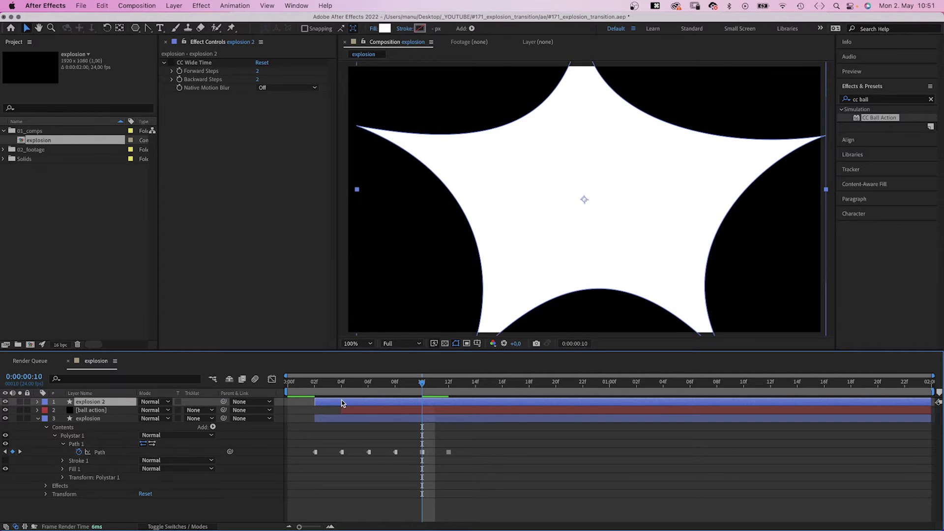
{"action": "left_click_drag", "start_coordinate": [343, 403], "coordinate": [369, 404]}
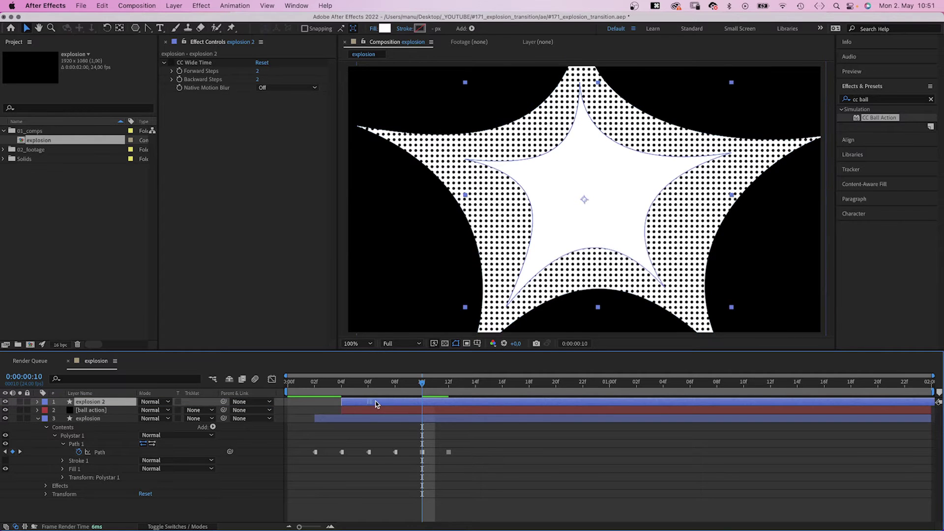
- Set the ball action layer's track matte to Luma Matte "explosion 2" and scale the explosion 2 layer to 127%
{"action": "left_click", "coordinate": [198, 419]}
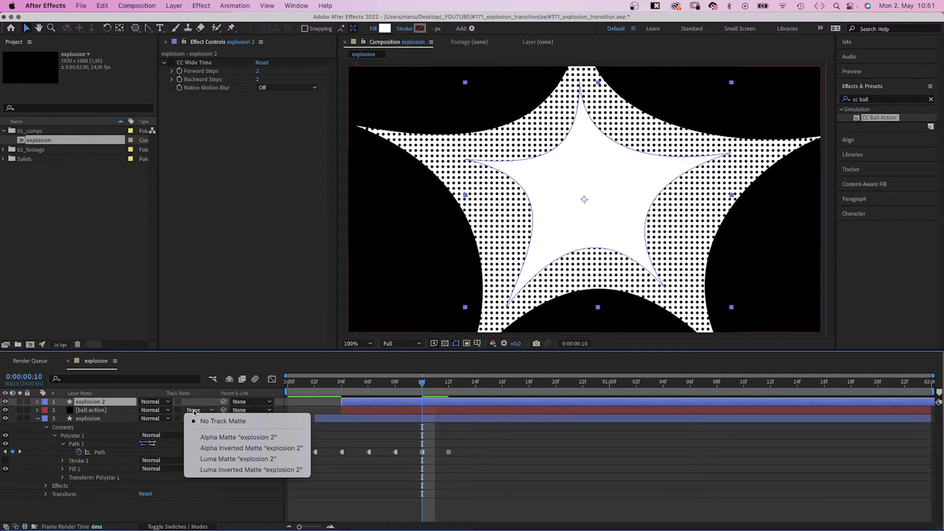
{"action": "left_click", "coordinate": [211, 460]}
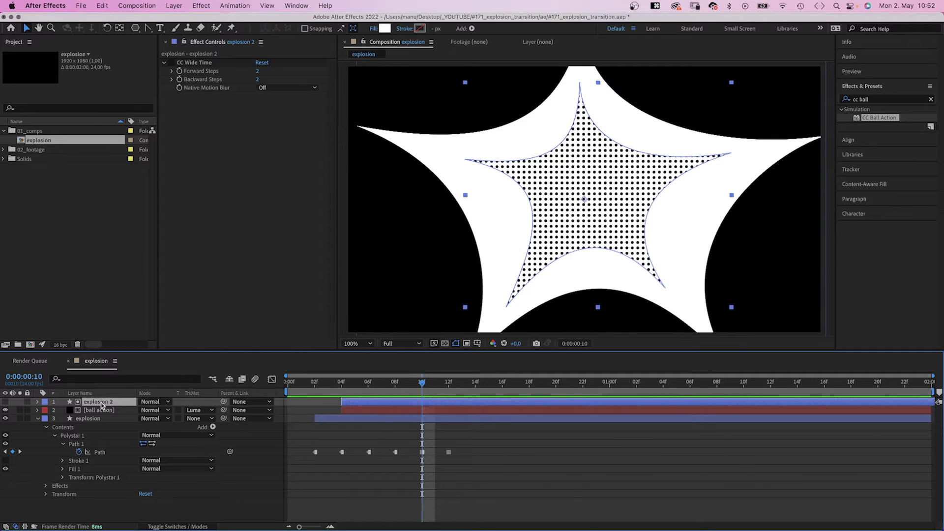
{"action": "key", "text": "s"}
{"action": "left_click_drag", "start_coordinate": [147, 410], "coordinate": [161, 411]}
- Pull the upper-right tip of the explosion 2 path slightly outward at frame 10 and check the earlier keyframes back to frame 4
{"action": "left_click", "coordinate": [38, 402]}
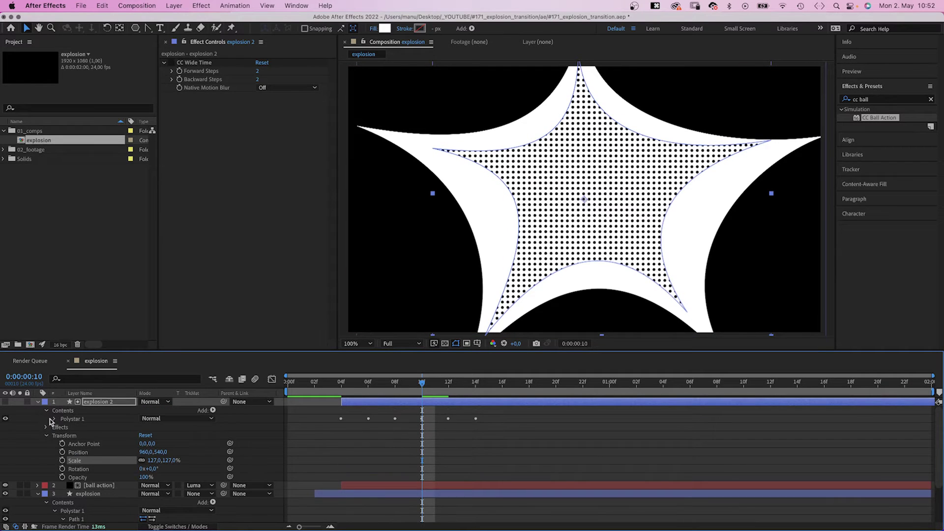
{"action": "left_click", "coordinate": [99, 436]}
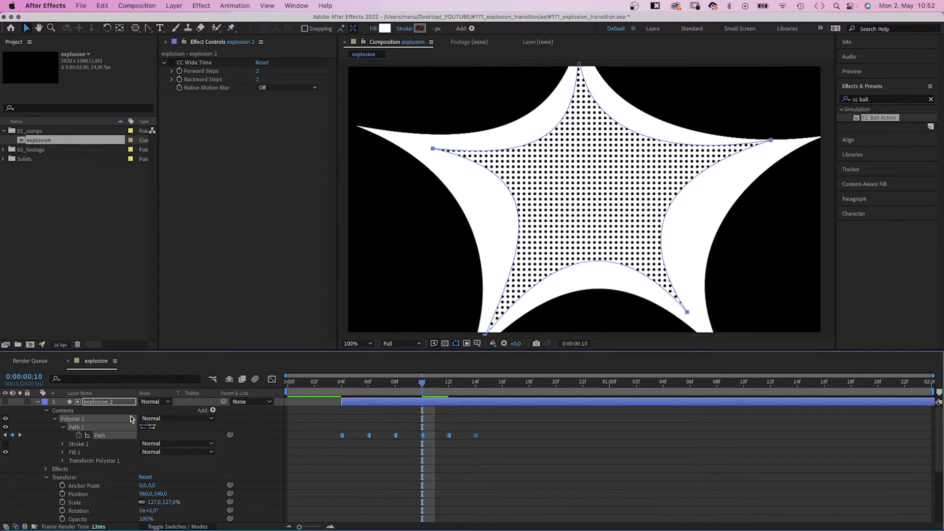
{"action": "left_click_drag", "start_coordinate": [752, 117], "coordinate": [782, 145]}
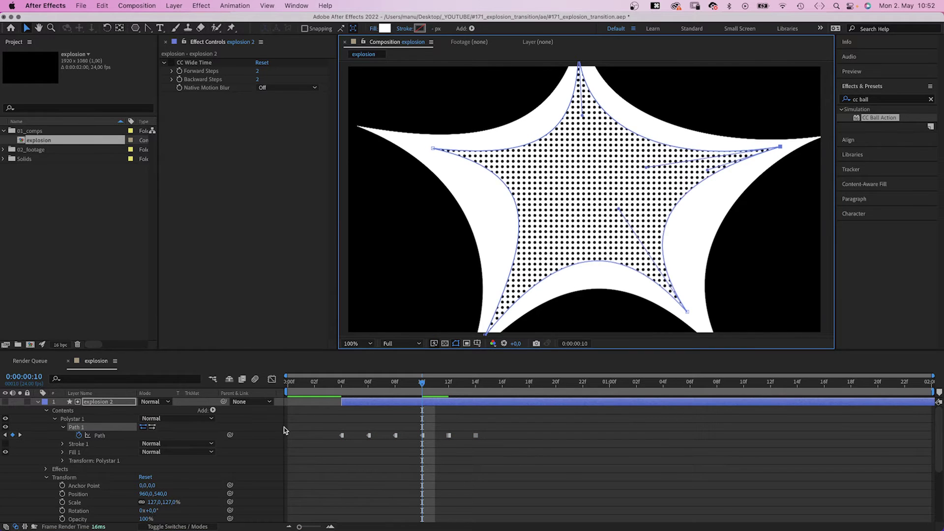
{"action": "left_click", "coordinate": [396, 383]}
{"action": "left_click", "coordinate": [624, 228]}
{"action": "key", "text": "Page_Up"}
{"action": "key", "text": "Page_Up"}
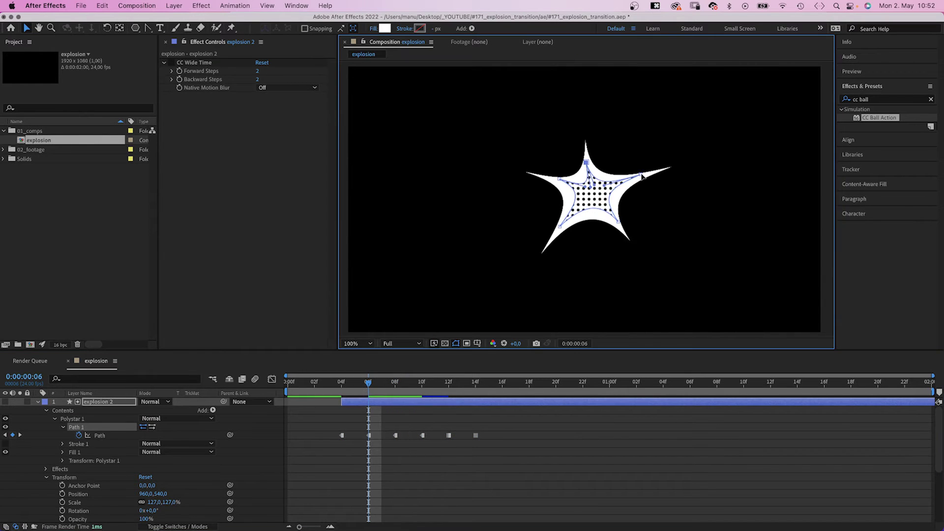
{"action": "key", "text": "Page_Up"}
{"action": "key", "text": "Page_Up"}
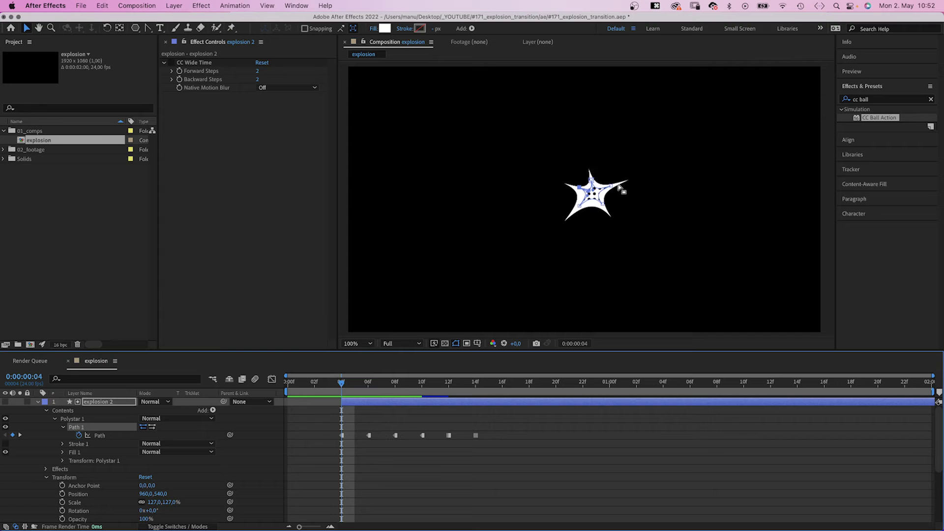
- Collapse the layer properties and preview the dotted explosion from the start of the composition
{"action": "left_click", "coordinate": [37, 402]}
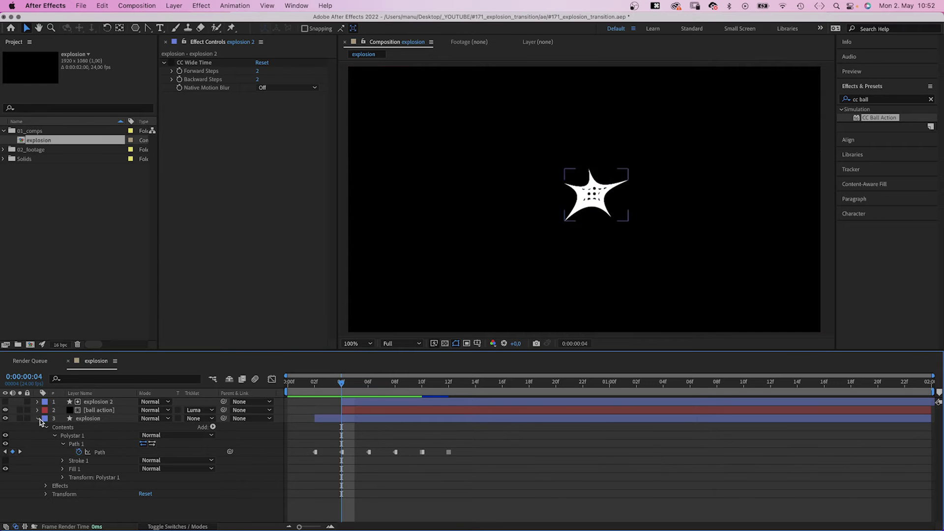
{"action": "left_click", "coordinate": [37, 419]}
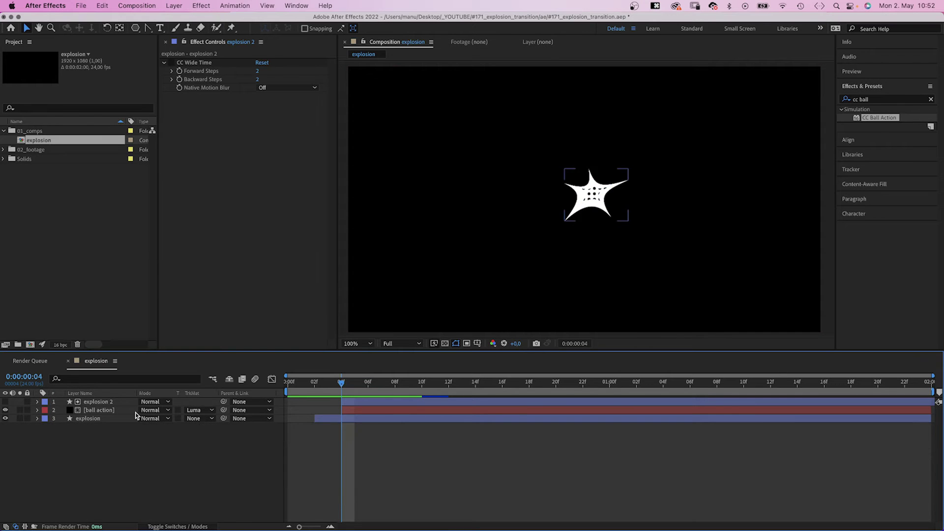
{"action": "key", "text": "Home"}
{"action": "key", "text": "space"}
{"action": "key", "text": "space"}
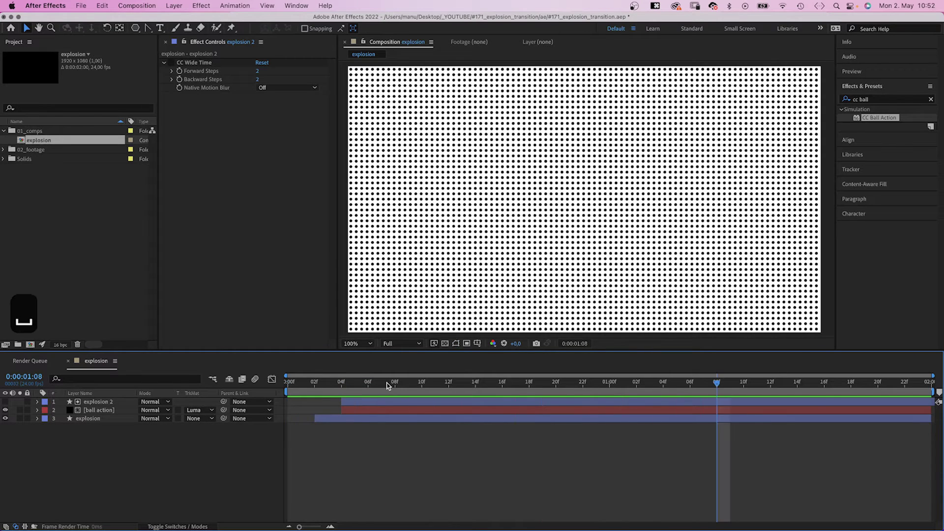
{"action": "key", "text": "space"}
{"action": "key", "text": "space"}
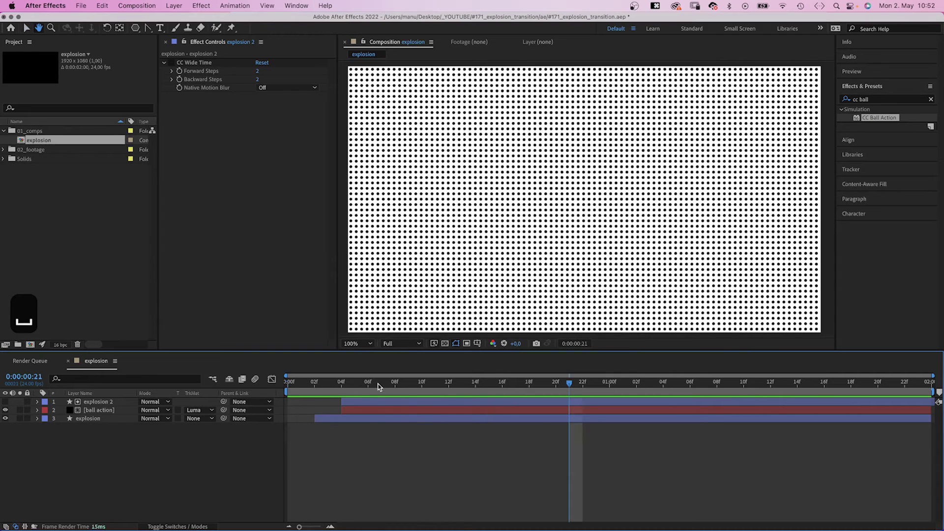
- Create a black solid named "noise" as the top layer and start it at frame 6
{"action": "left_click", "coordinate": [362, 389]}
{"action": "key", "text": "super+y"}
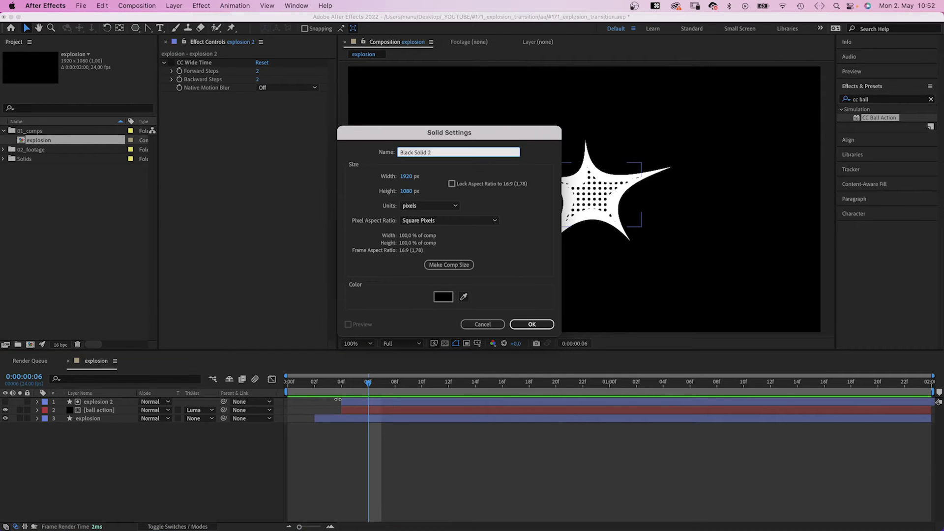
{"action": "type", "text": "noise"}
{"action": "key", "text": "Return"}
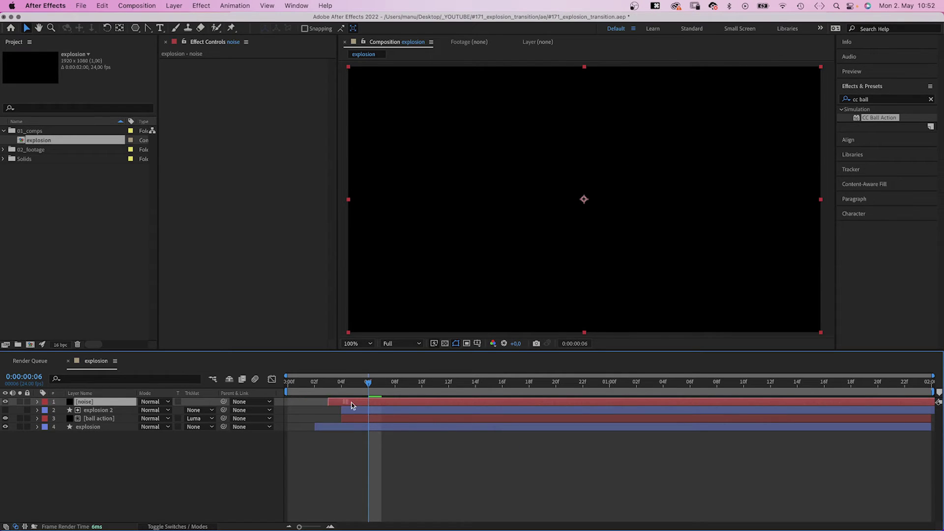
{"action": "left_click_drag", "start_coordinate": [352, 405], "coordinate": [383, 402]}
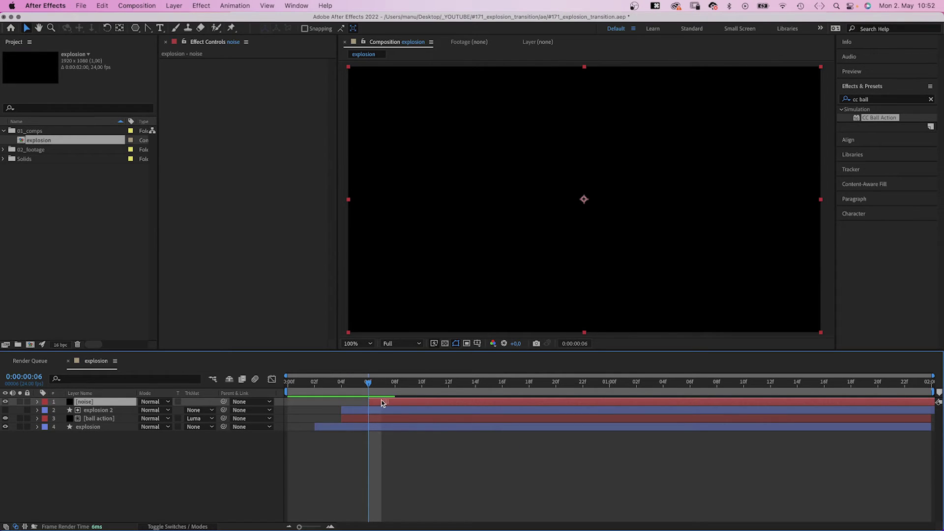
- Apply Turbulent Noise to the noise layer and set its Noise Type to Block
{"action": "left_click", "coordinate": [864, 100]}
{"action": "type", "text": "turb"}
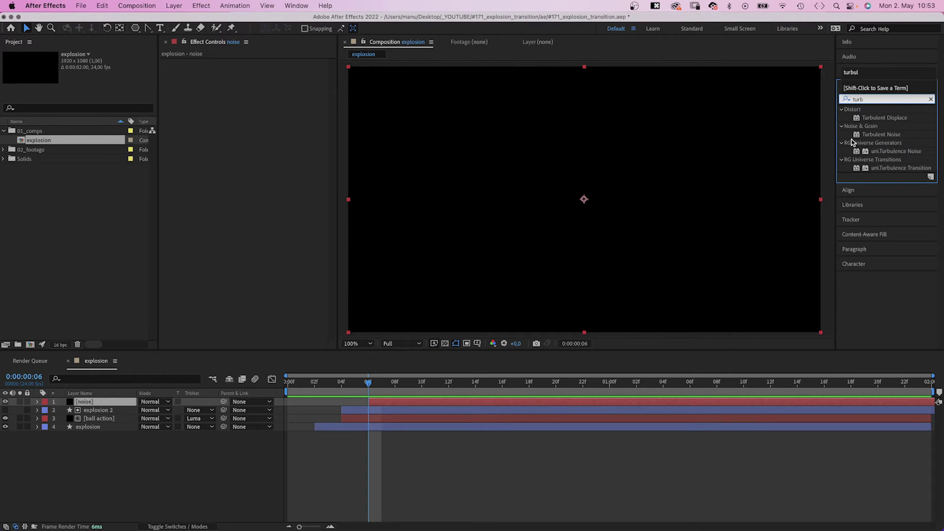
{"action": "left_click_drag", "start_coordinate": [860, 134], "coordinate": [279, 120]}
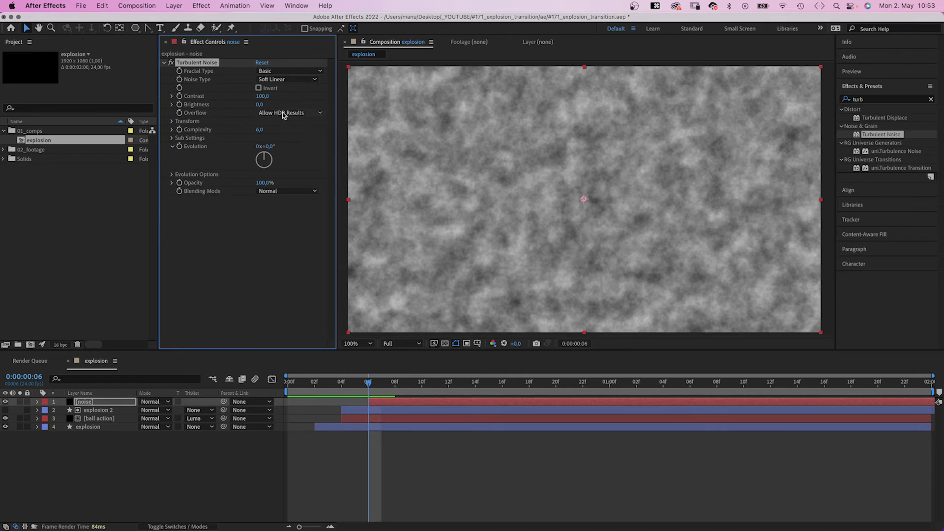
{"action": "left_click", "coordinate": [276, 79]}
{"action": "left_click", "coordinate": [278, 90]}
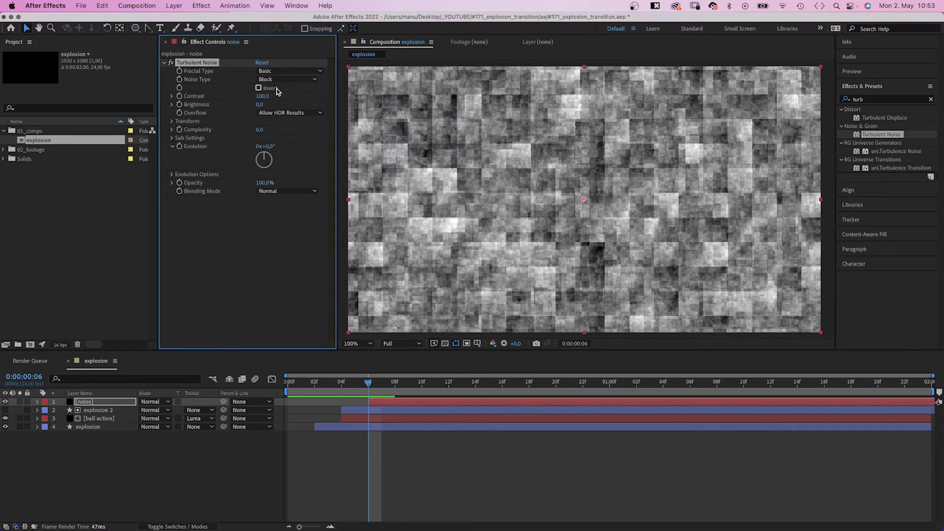
- Set the Turbulent Noise Contrast to 1500 and Brightness to 150
{"action": "left_click", "coordinate": [263, 96]}
{"action": "type", "text": "1500"}
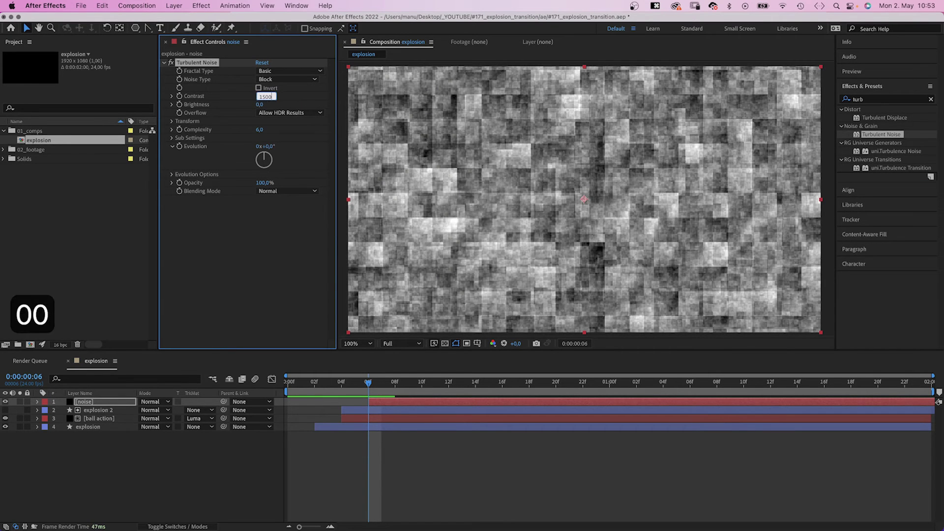
{"action": "key", "text": "Tab"}
{"action": "type", "text": "150"}
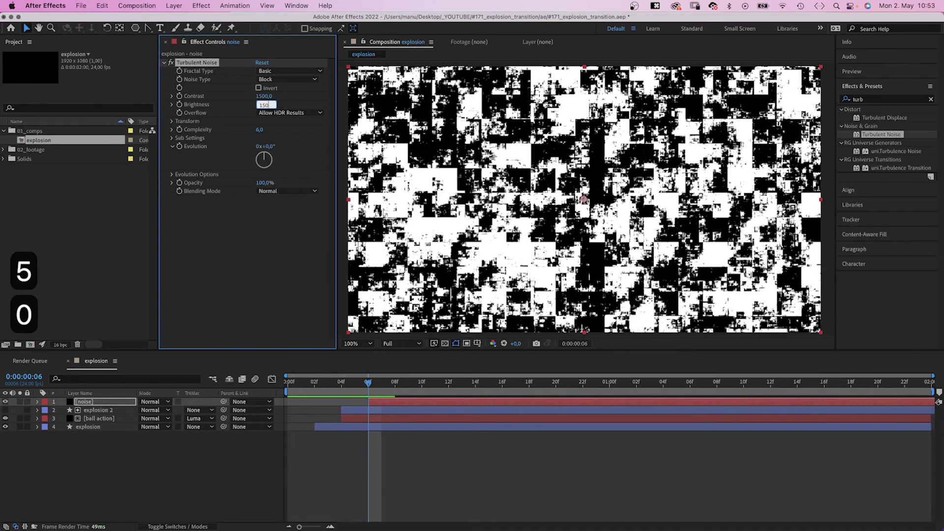
{"action": "key", "text": "Return"}
- Turn off Uniform Scaling for the noise, setting Scale Width to 6000, Scale Height to 10 and Complexity to 1
{"action": "left_click", "coordinate": [173, 121]}
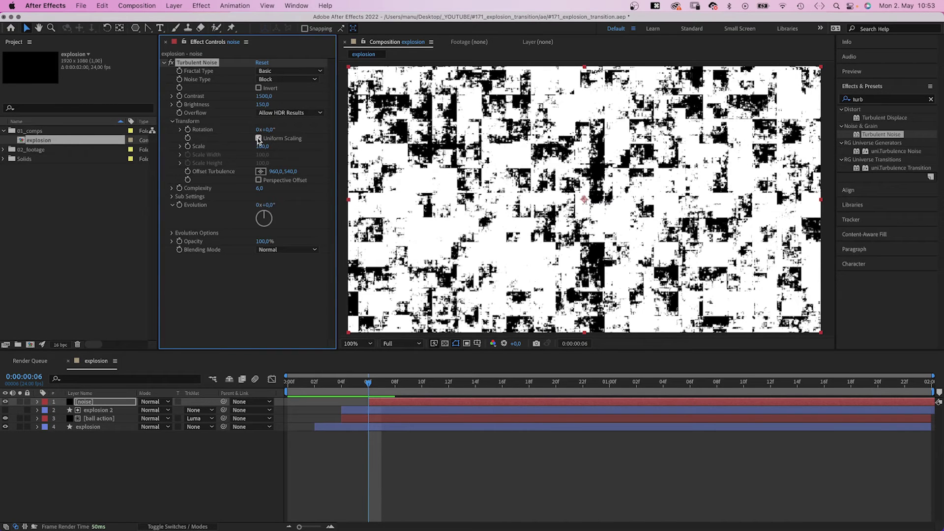
{"action": "left_click", "coordinate": [258, 138]}
{"action": "left_click", "coordinate": [262, 155]}
{"action": "type", "text": "6000"}
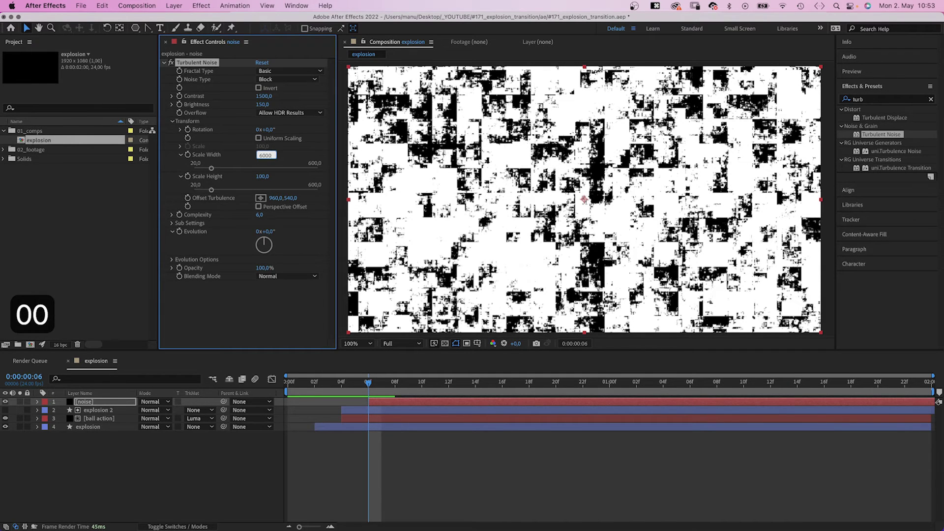
{"action": "key", "text": "Return"}
{"action": "type", "text": "10"}
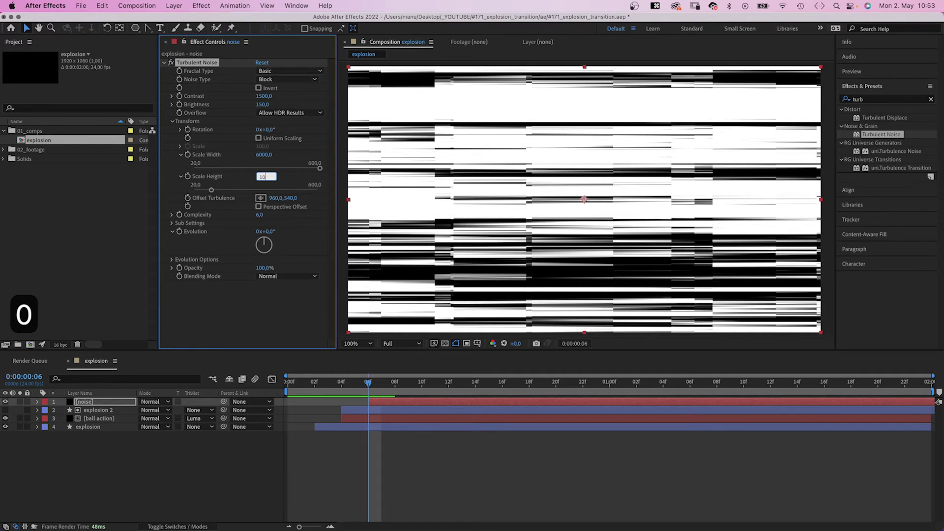
{"action": "key", "text": "Return"}
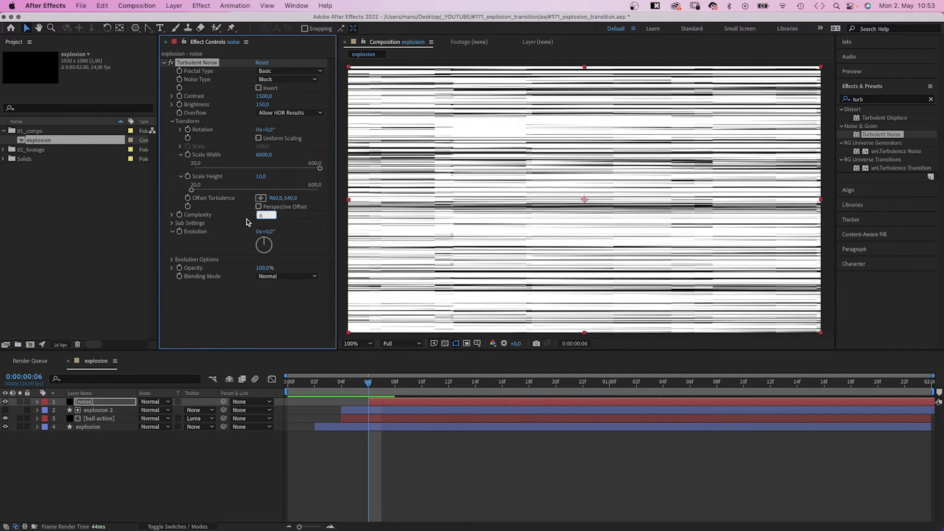
{"action": "type", "text": "1"}
{"action": "key", "text": "Return"}
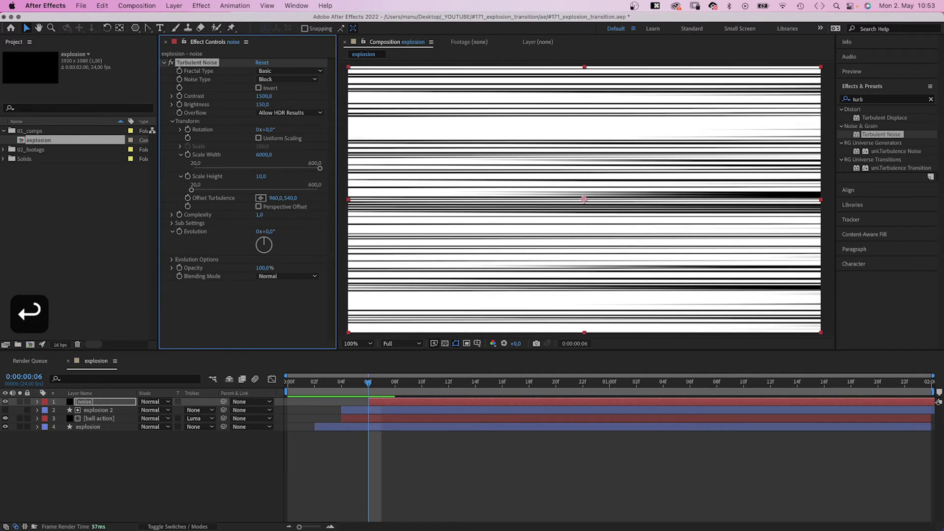
- Apply CC Kaleida to the noise layer and set its Mirroring to Starlish
{"action": "left_click", "coordinate": [880, 101]}
{"action": "type", "text": "cc kale"}
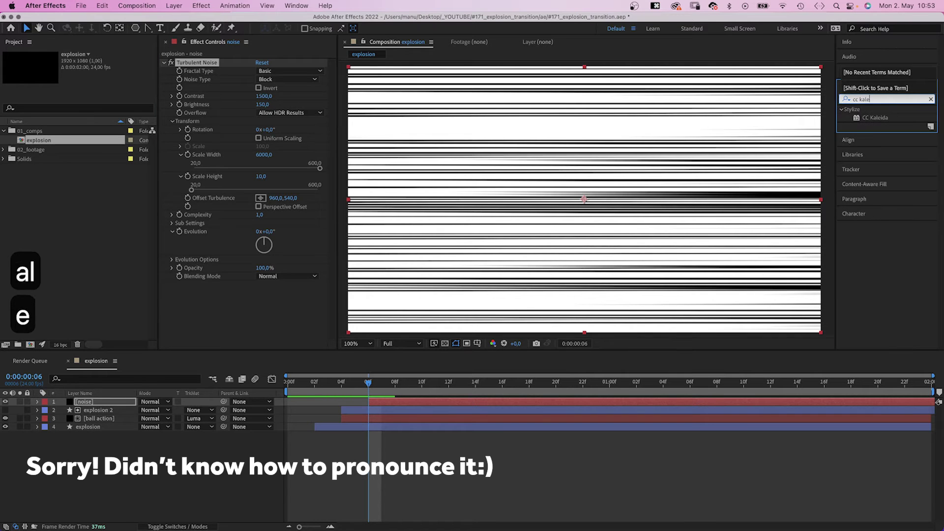
{"action": "left_click_drag", "start_coordinate": [857, 118], "coordinate": [206, 287]}
{"action": "left_click", "coordinate": [271, 308]}
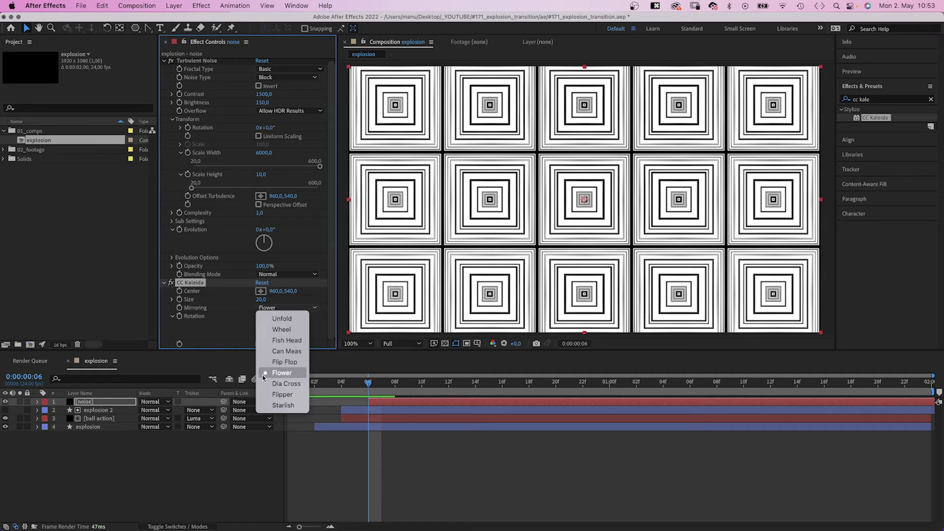
{"action": "left_click", "coordinate": [281, 405]}
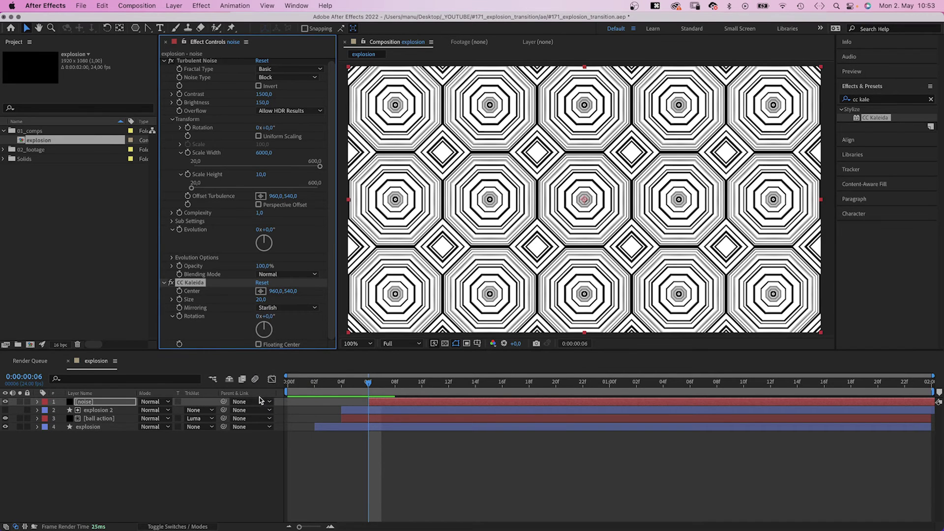
- Set the CC Kaleida Size to 115 and its Rotation to about 102° so the lines radiate from the centre
{"action": "left_click", "coordinate": [262, 300]}
{"action": "type", "text": "115"}
{"action": "key", "text": "Return"}
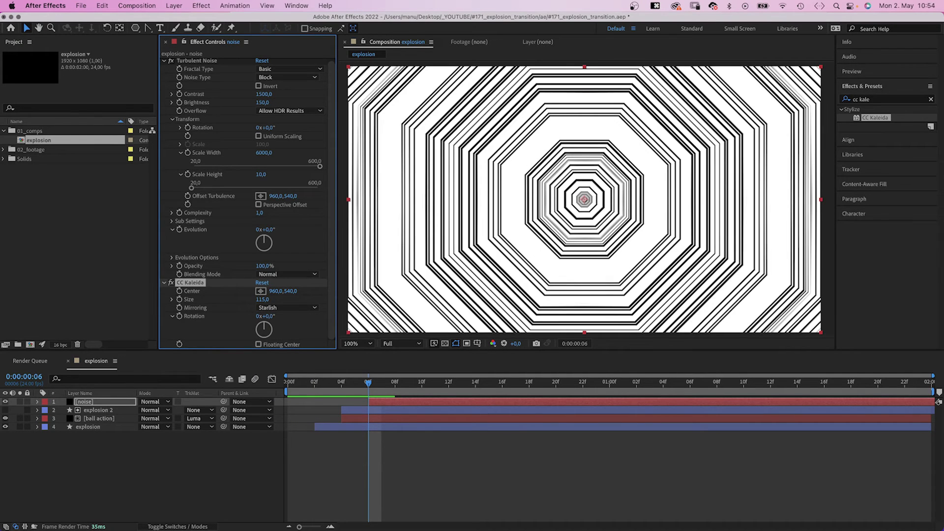
{"action": "left_click_drag", "start_coordinate": [270, 318], "coordinate": [317, 311]}
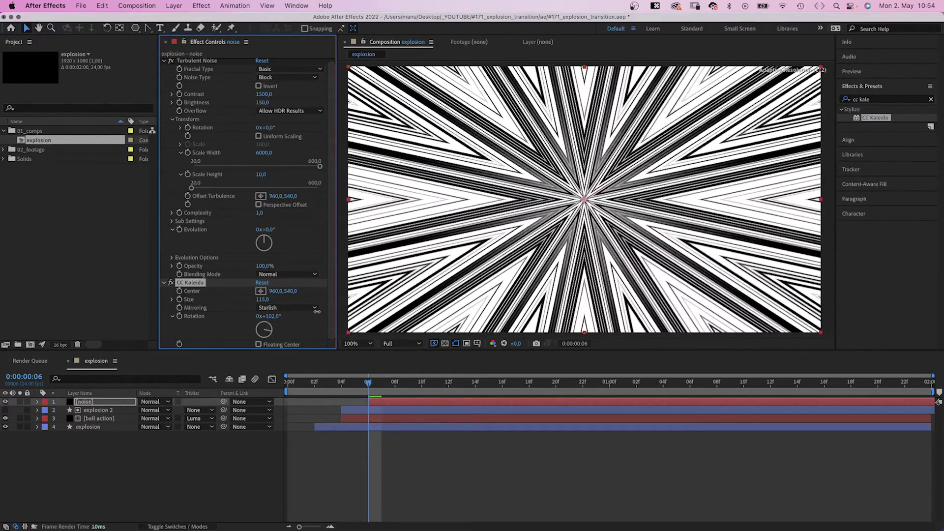
- Duplicate the explosion 2 layer, place the copy directly above the noise layer and start it at frame 6
{"action": "left_click", "coordinate": [97, 411]}
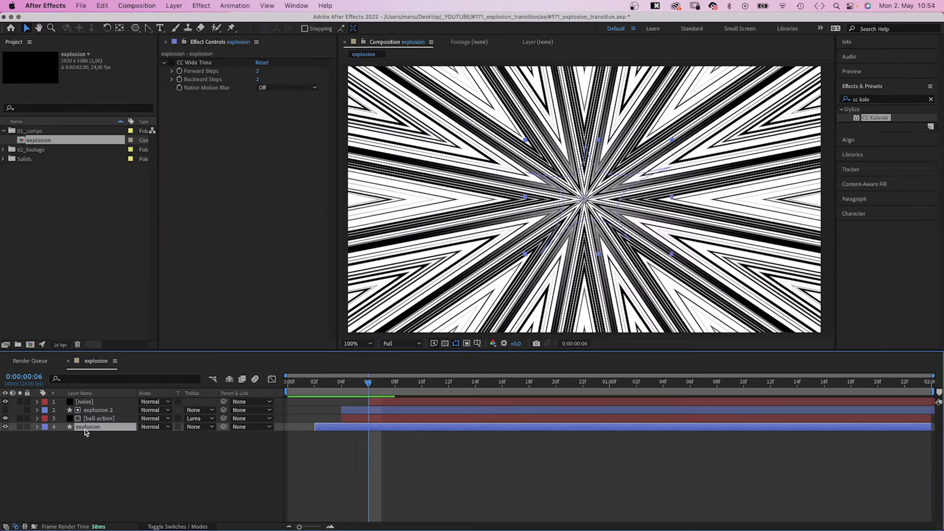
{"action": "key", "text": "super+d"}
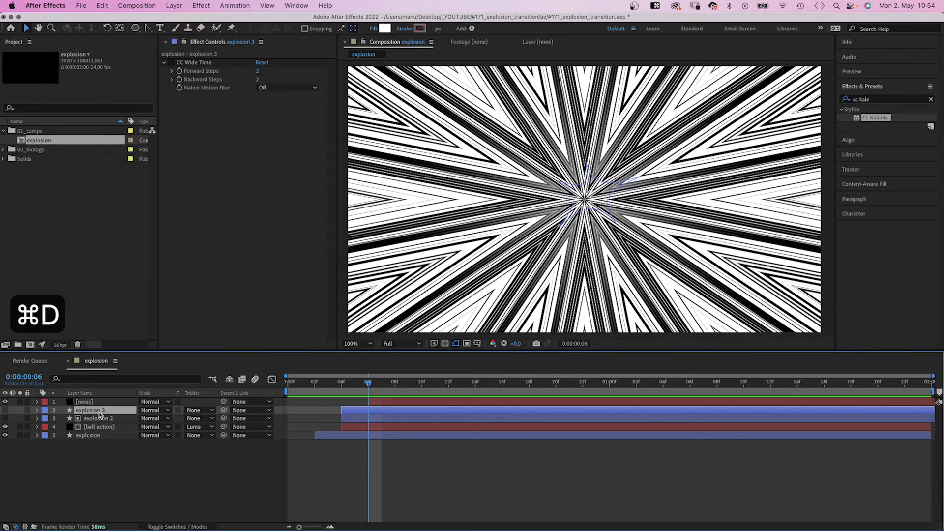
{"action": "left_click_drag", "start_coordinate": [101, 413], "coordinate": [102, 402]}
{"action": "key", "text": "alt+bracketleft"}
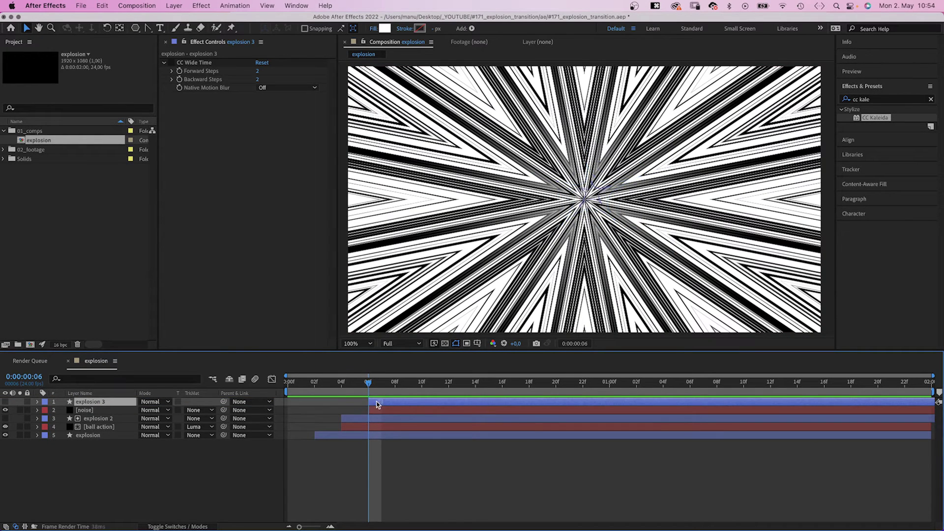
- Set the noise layer's track matte to Luma Matte "explosion 3" and check the result around frame 13
{"action": "left_click", "coordinate": [200, 411]}
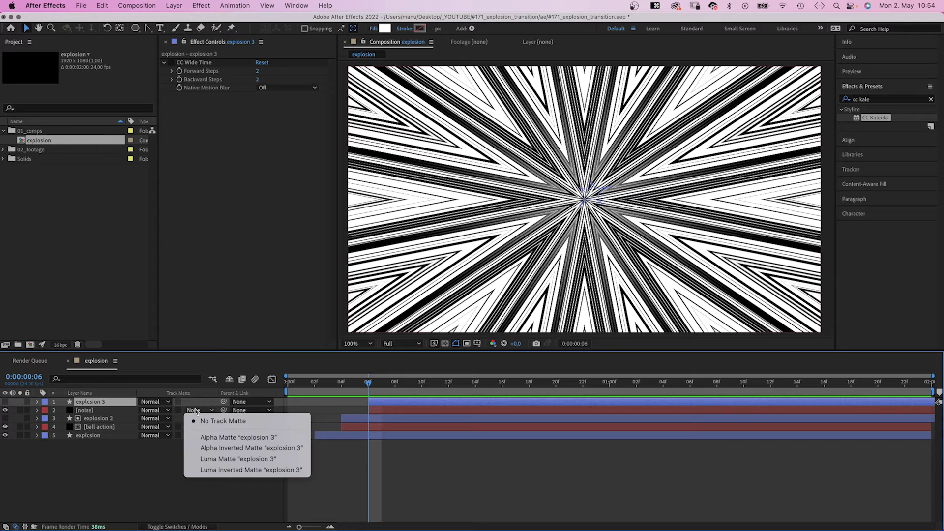
{"action": "left_click", "coordinate": [193, 461]}
{"action": "left_click_drag", "start_coordinate": [367, 390], "coordinate": [455, 385]}
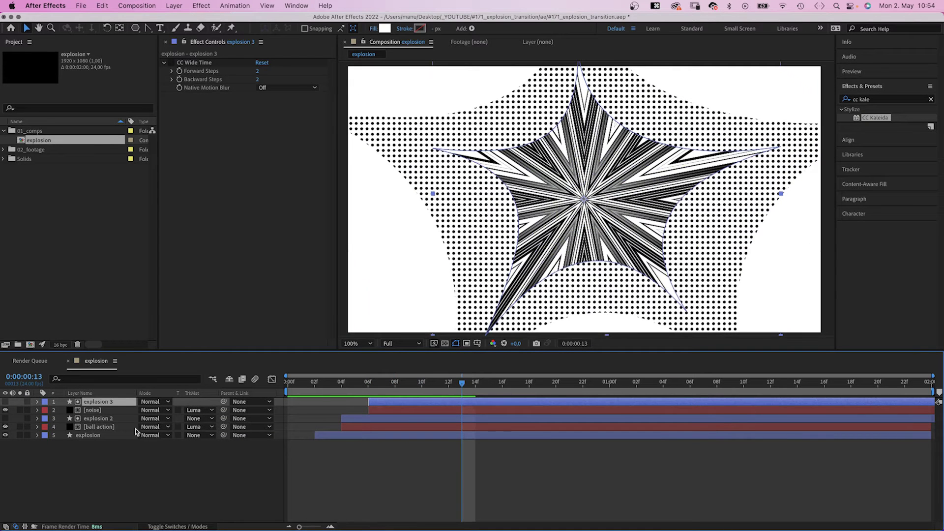
- Duplicate the bottom explosion layer, move the copy to the top of the stack starting at frame 8, and preview it
{"action": "left_click", "coordinate": [84, 436]}
{"action": "key", "text": "super+d"}
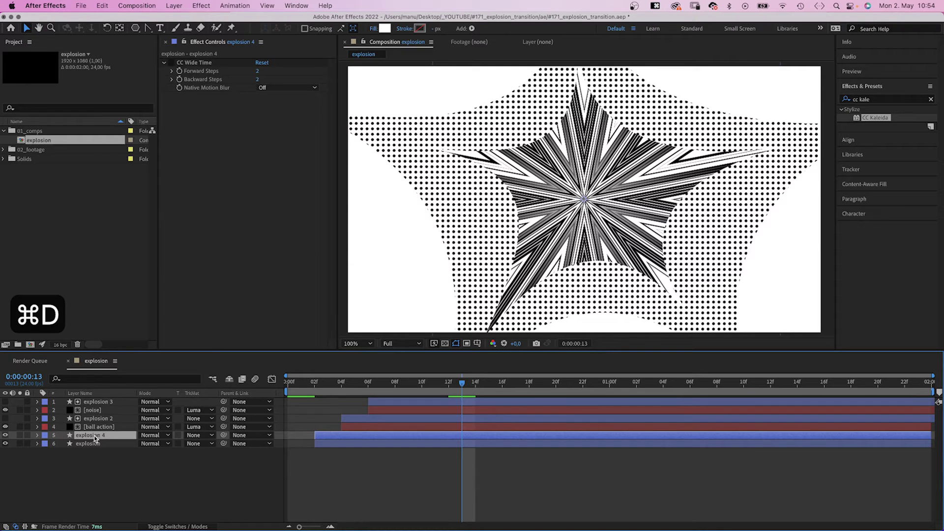
{"action": "left_click_drag", "start_coordinate": [95, 436], "coordinate": [158, 394]}
{"action": "left_click_drag", "start_coordinate": [347, 406], "coordinate": [427, 403]}
{"action": "left_click", "coordinate": [335, 388]}
{"action": "key", "text": "space"}
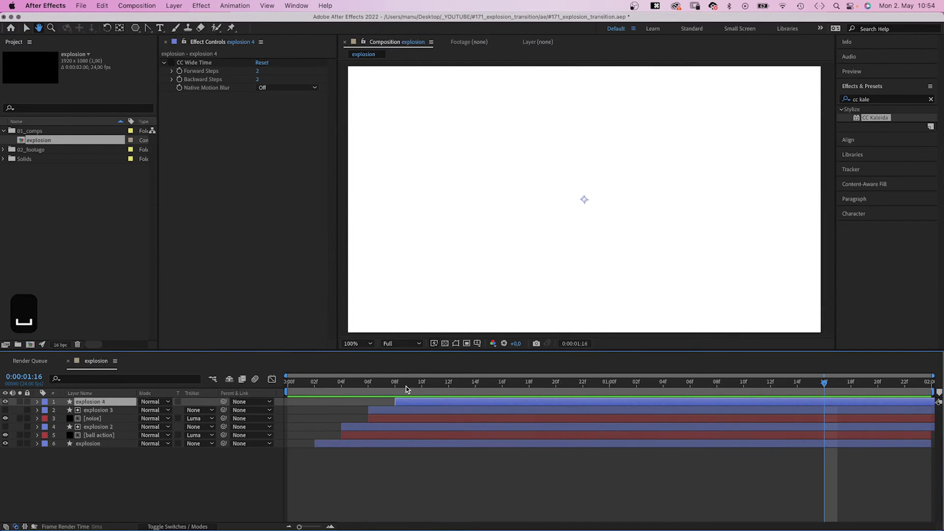
- Duplicate the top explosion layer, start the copy at frame 10 and rename it "explosion OUT"
{"action": "left_click_drag", "start_coordinate": [397, 387], "coordinate": [421, 405]}
{"action": "key", "text": "super+d"}
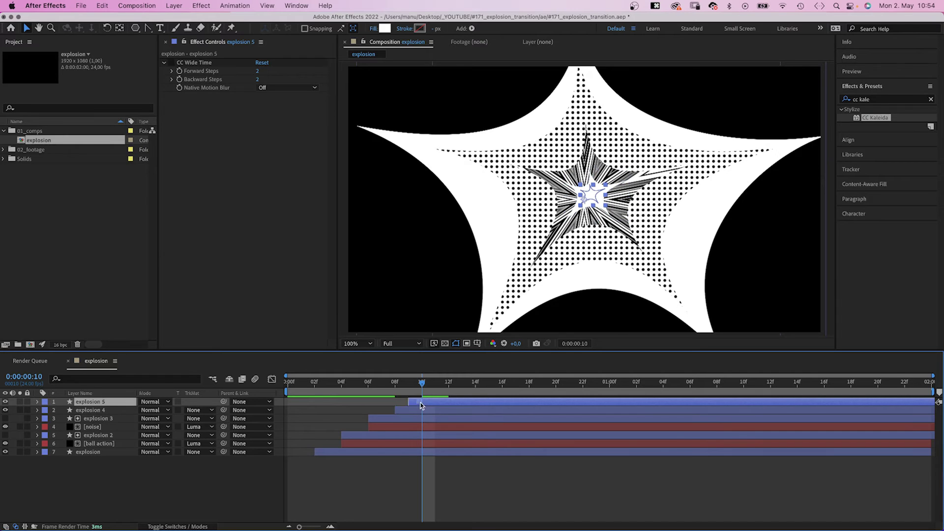
{"action": "key", "text": "Return"}
{"action": "key", "text": "BackSpace"}
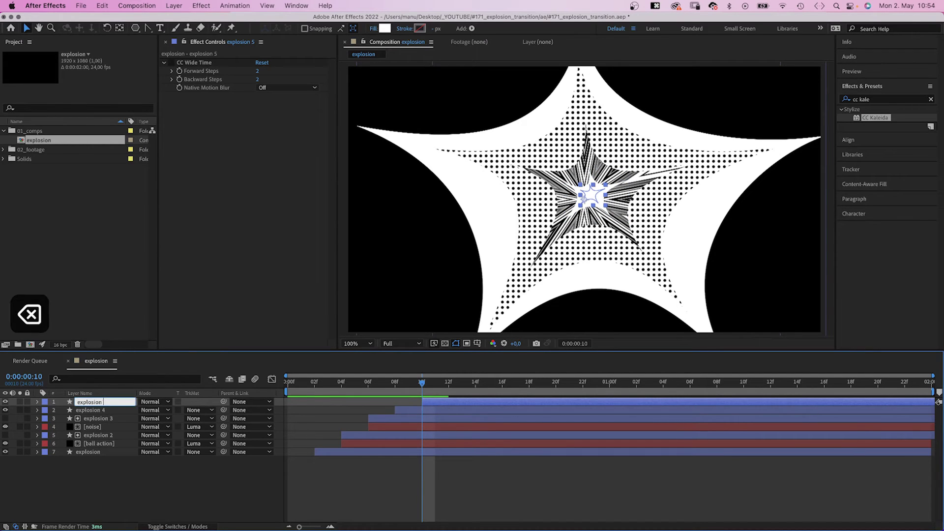
{"action": "type", "text": "OUT"}
{"action": "key", "text": "Return"}
- Set the explosion OUT layer's blending mode to Silhouette Alpha and check the cut-out around frame 14
{"action": "left_click", "coordinate": [151, 402]}
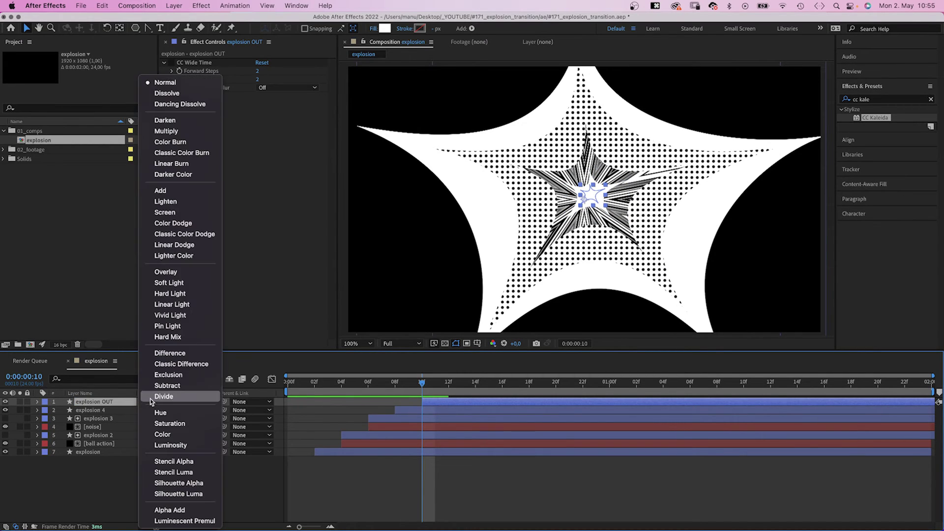
{"action": "left_click", "coordinate": [176, 483]}
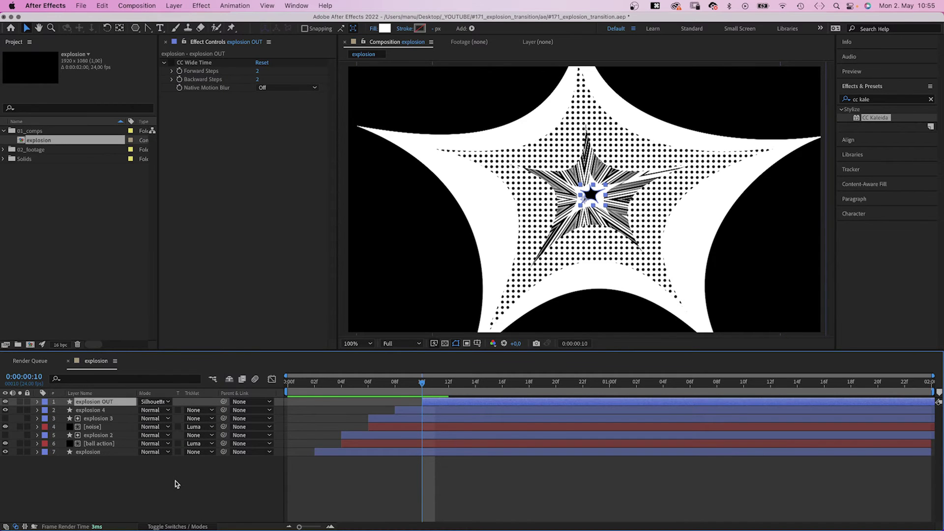
{"action": "left_click_drag", "start_coordinate": [440, 383], "coordinate": [485, 384]}
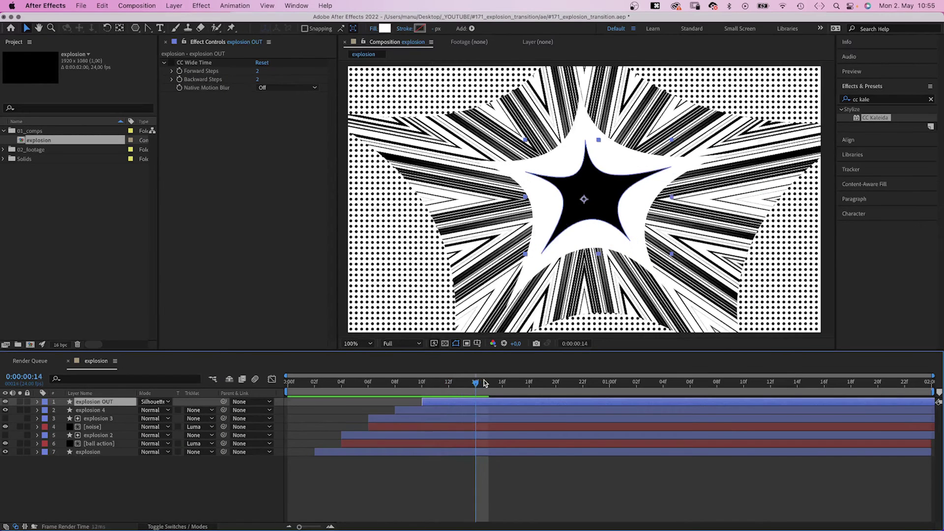
- Create a comp-sized purple solid and send it to the bottom of the layer stack
{"action": "left_click", "coordinate": [445, 344]}
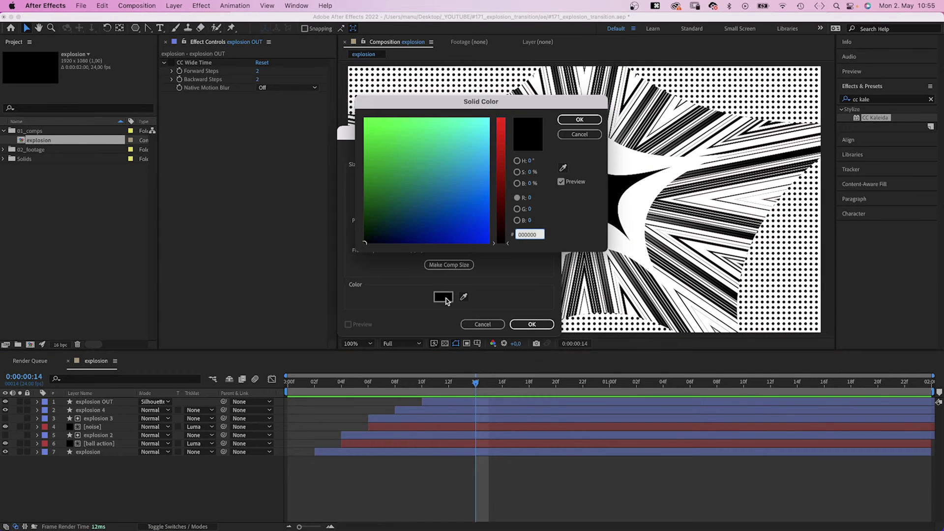
{"action": "left_click", "coordinate": [468, 228]}
{"action": "left_click_drag", "start_coordinate": [503, 174], "coordinate": [505, 187]}
{"action": "left_click", "coordinate": [575, 121]}
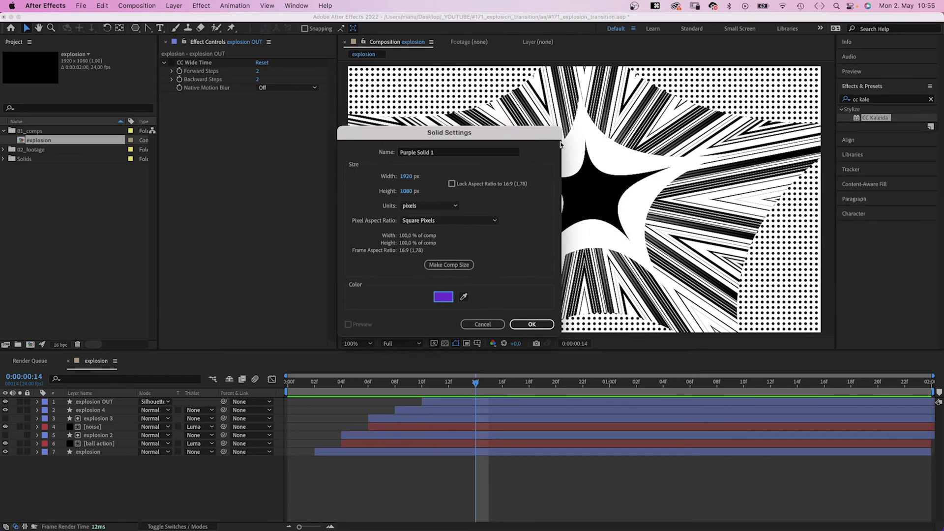
{"action": "left_click", "coordinate": [532, 325]}
{"action": "key", "text": "super+shift+bracketleft"}
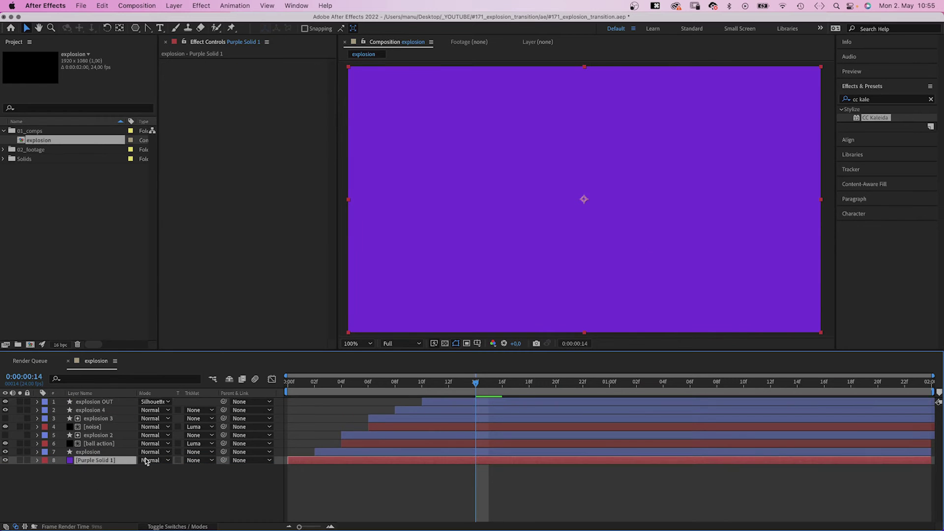
- Preview the transition from the first frame and check its cut-out against the transparency grid
{"action": "left_click_drag", "start_coordinate": [308, 390], "coordinate": [287, 390]}
{"action": "left_click", "coordinate": [172, 506]}
{"action": "key", "text": "space"}
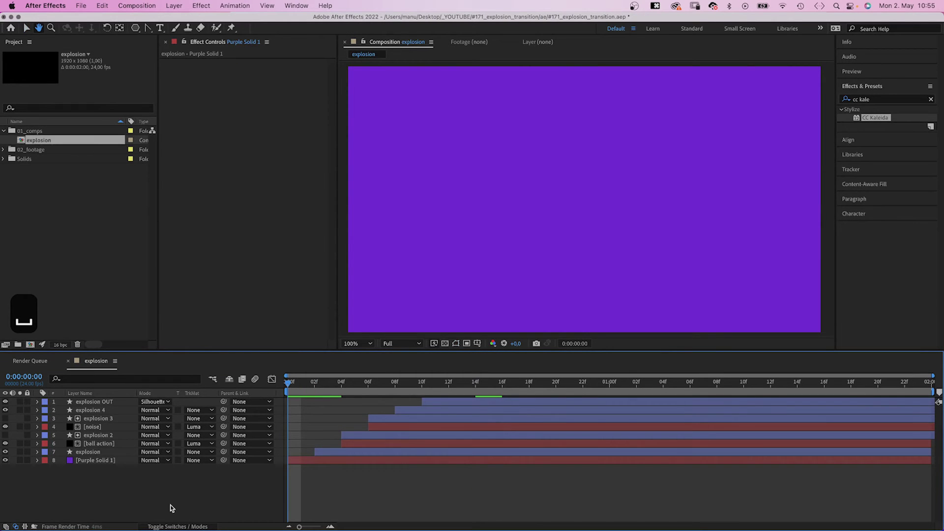
{"action": "key", "text": "space"}
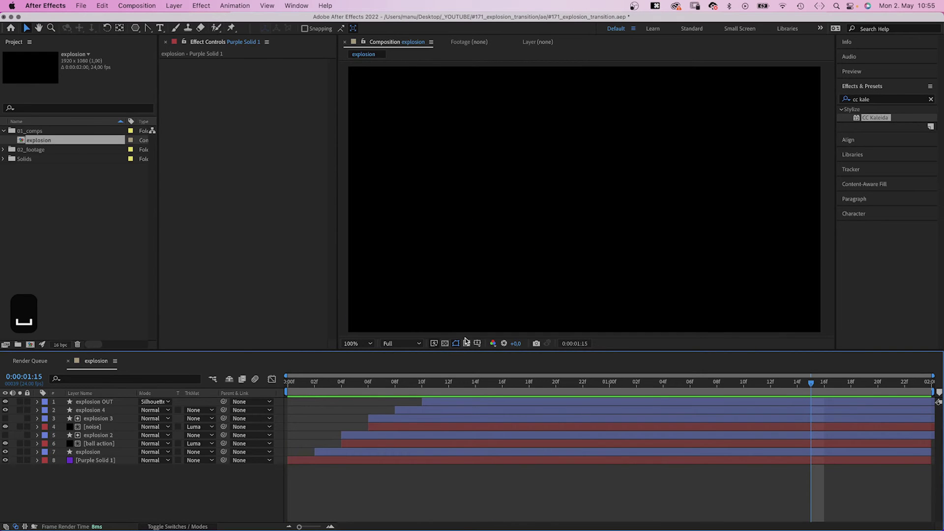
{"action": "left_click", "coordinate": [445, 344]}
{"action": "key", "text": "space"}
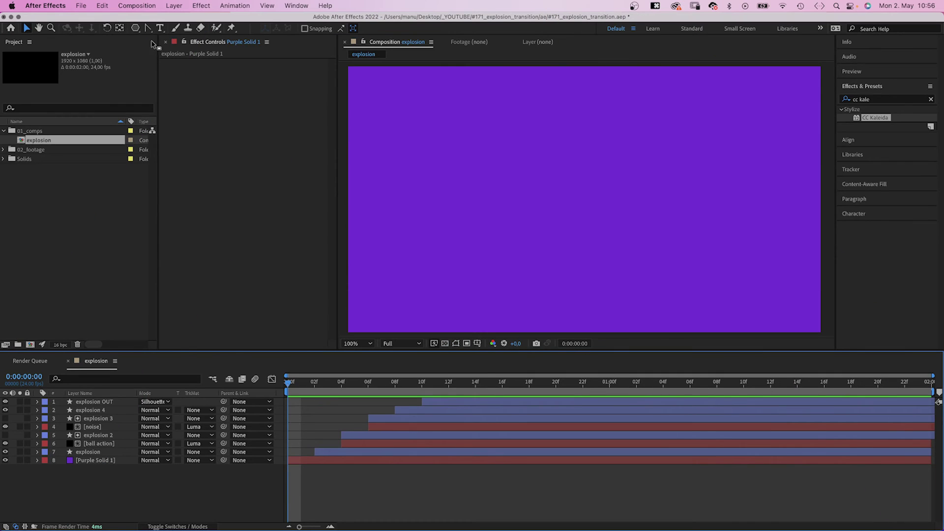
- Show the Title/Action Safe guides and draw a horizontal Pen line from just right of the centre past the comp's right edge
{"action": "left_click_drag", "start_coordinate": [148, 28], "coordinate": [191, 66]}
{"action": "left_click", "coordinate": [456, 344]}
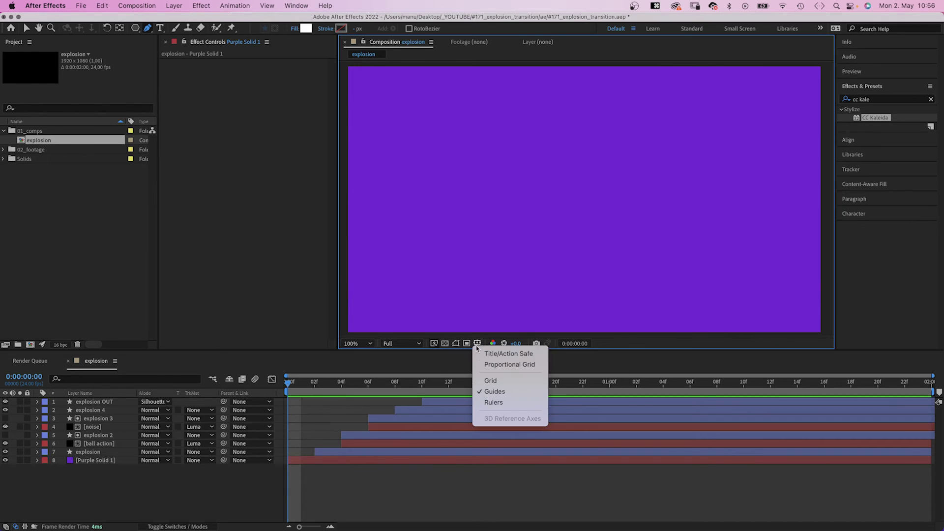
{"action": "left_click", "coordinate": [492, 353]}
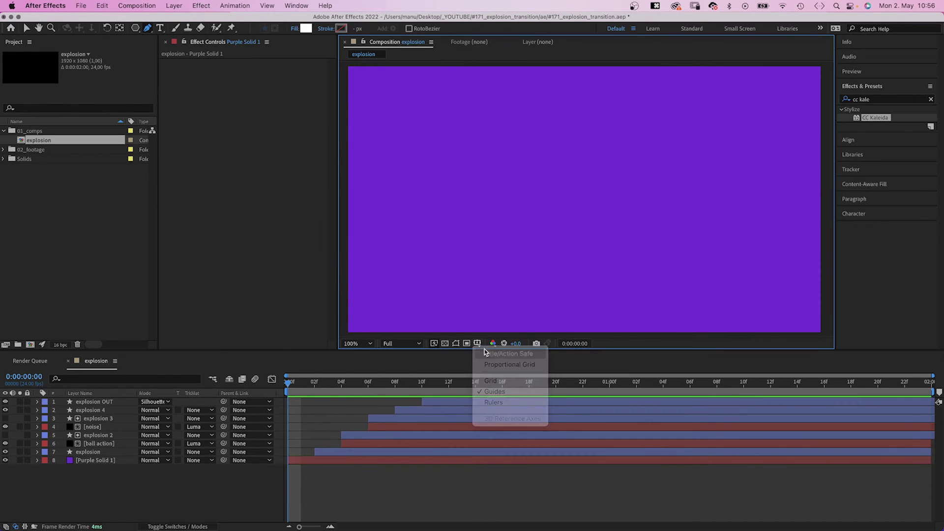
{"action": "left_click", "coordinate": [599, 202]}
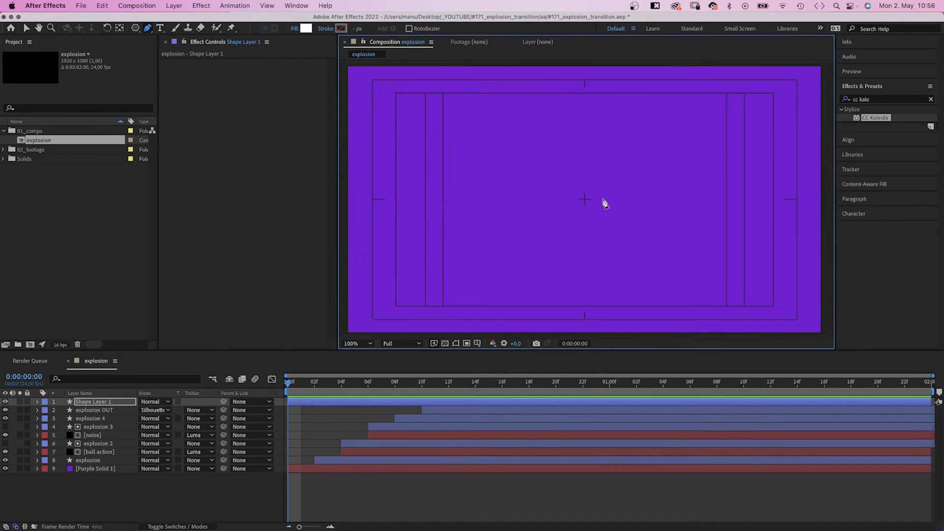
{"action": "left_click", "coordinate": [829, 198]}
{"action": "key", "text": "v"}
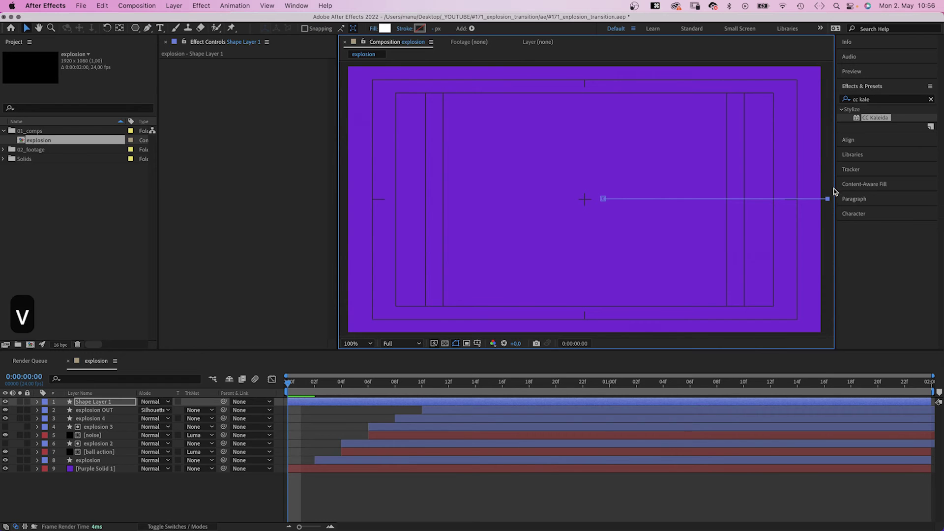
- Rename the new line's shape layer "speed line"
{"action": "left_click", "coordinate": [101, 402]}
{"action": "key", "text": "Return"}
{"action": "type", "text": "speed line"}
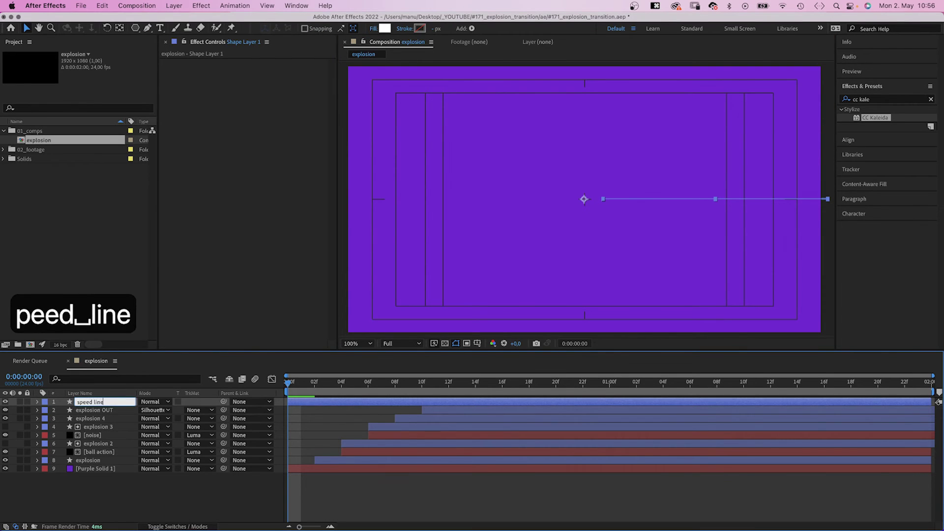
{"action": "key", "text": "Return"}
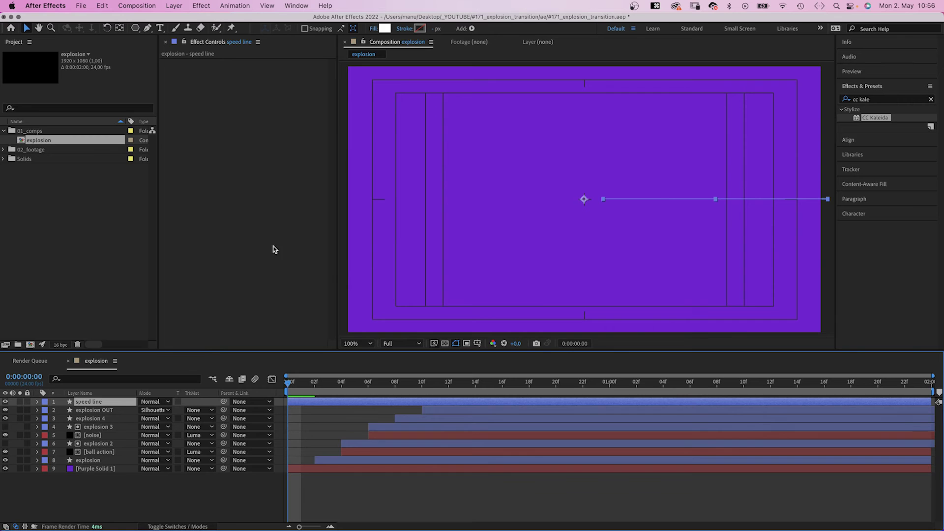
- Give the speed line a 30 px white stroke
{"action": "left_click", "coordinate": [432, 30]}
{"action": "type", "text": "30"}
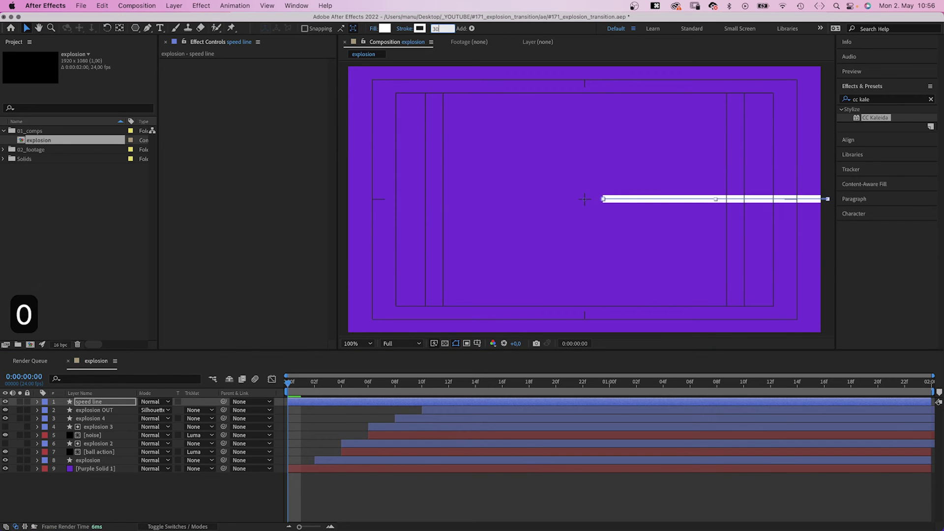
{"action": "key", "text": "Return"}
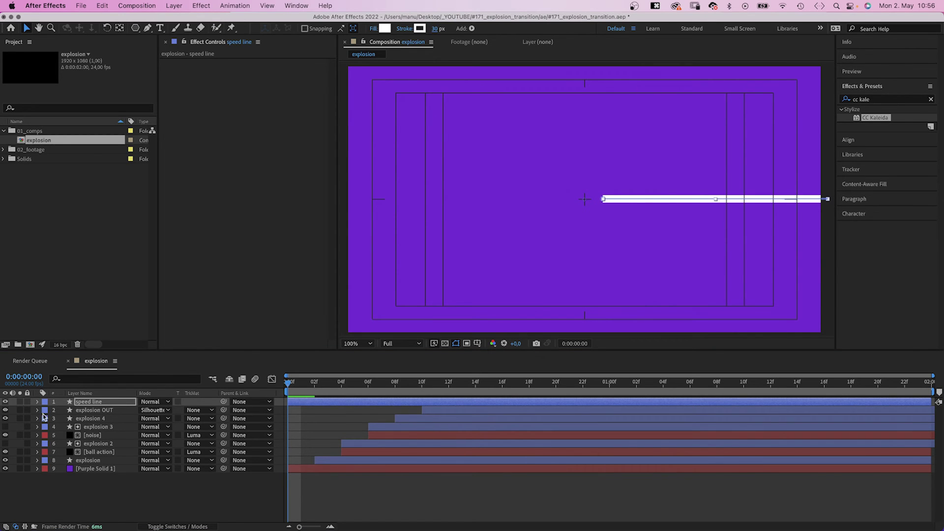
- Set the Start Length of the speed line's stroke Taper to 100%
{"action": "left_click", "coordinate": [37, 402]}
{"action": "left_click", "coordinate": [46, 411]}
{"action": "left_click", "coordinate": [54, 419]}
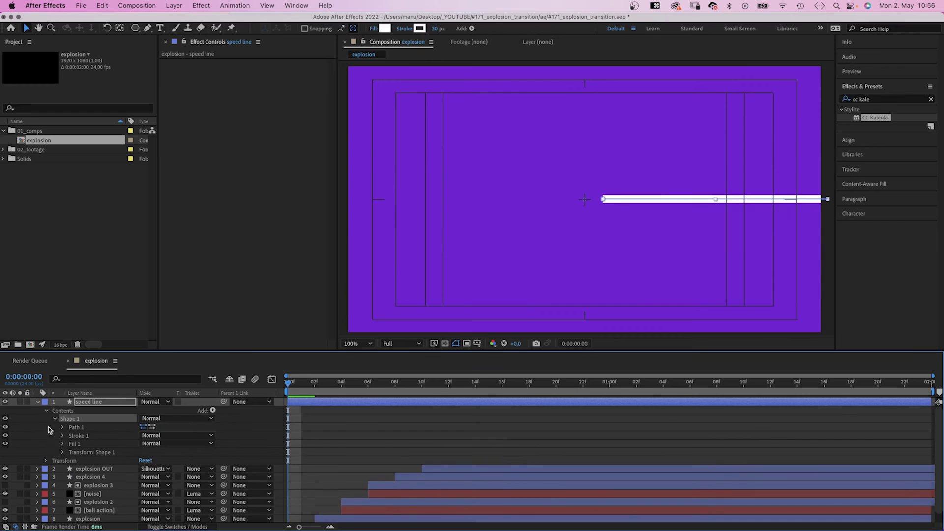
{"action": "left_click", "coordinate": [63, 436]}
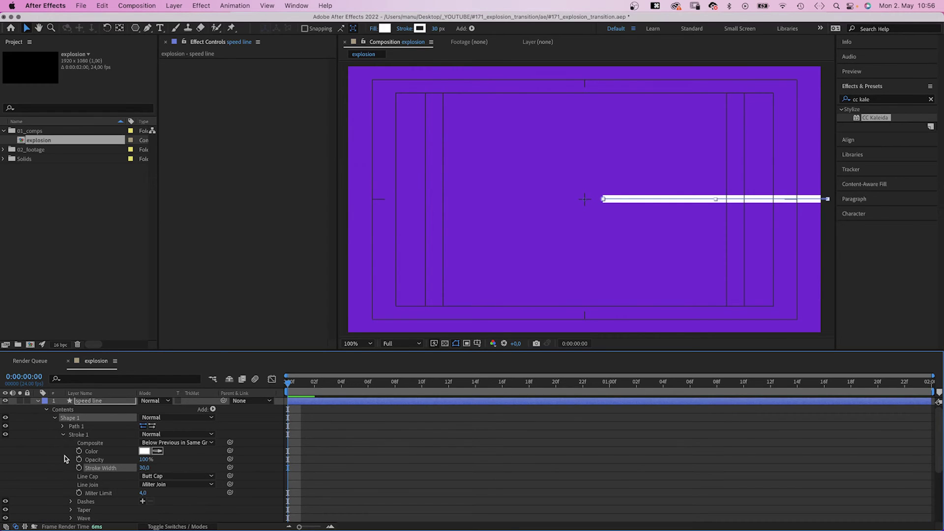
{"action": "left_click", "coordinate": [71, 510]}
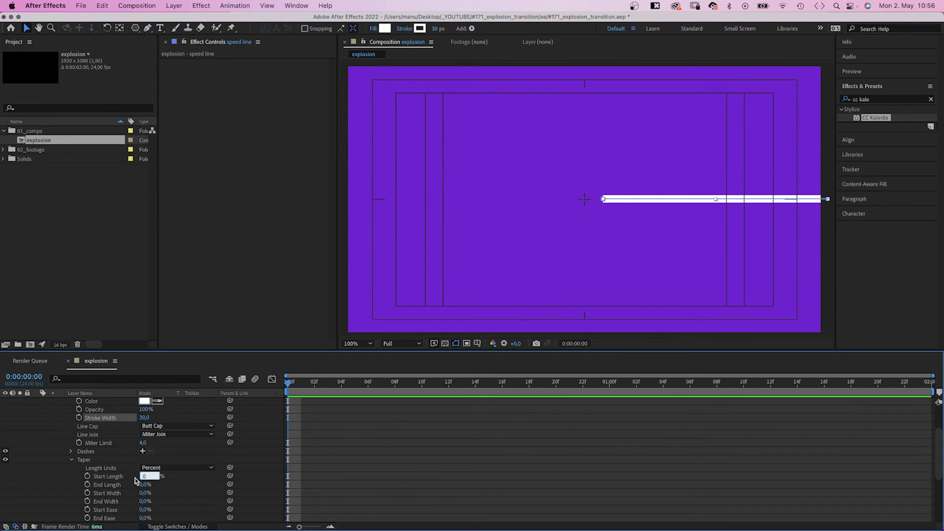
{"action": "type", "text": "100"}
{"action": "key", "text": "Return"}
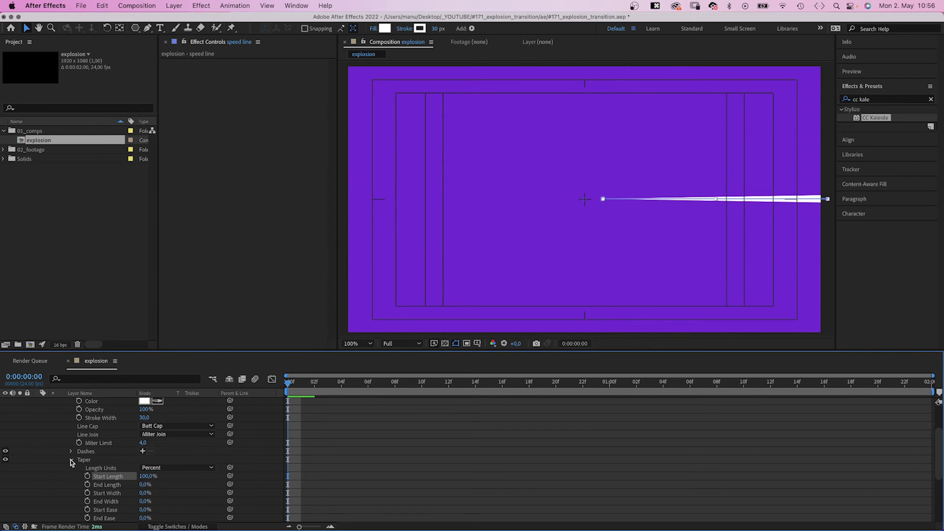
- Add Trim Paths to Shape 1 of the speed line layer
{"action": "left_click", "coordinate": [71, 461]}
{"action": "left_click_drag", "start_coordinate": [937, 458], "coordinate": [937, 421]}
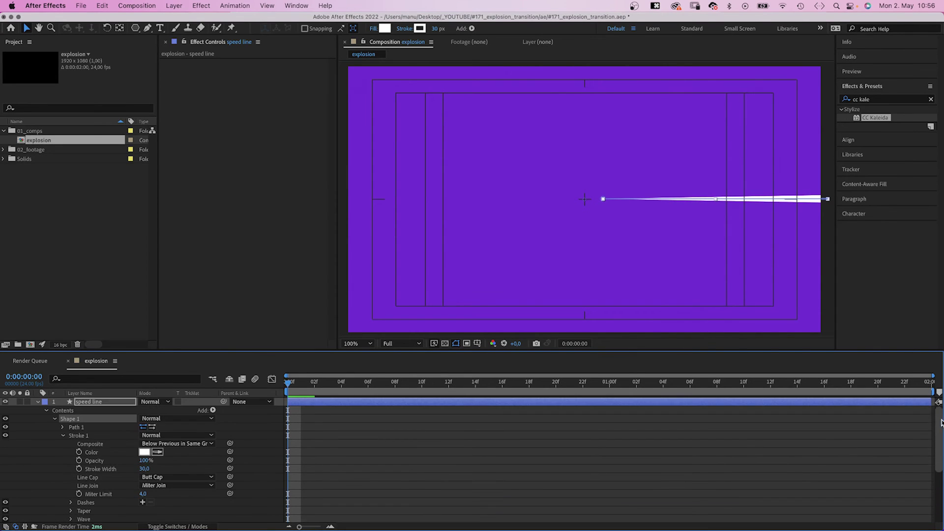
{"action": "left_click", "coordinate": [54, 418]}
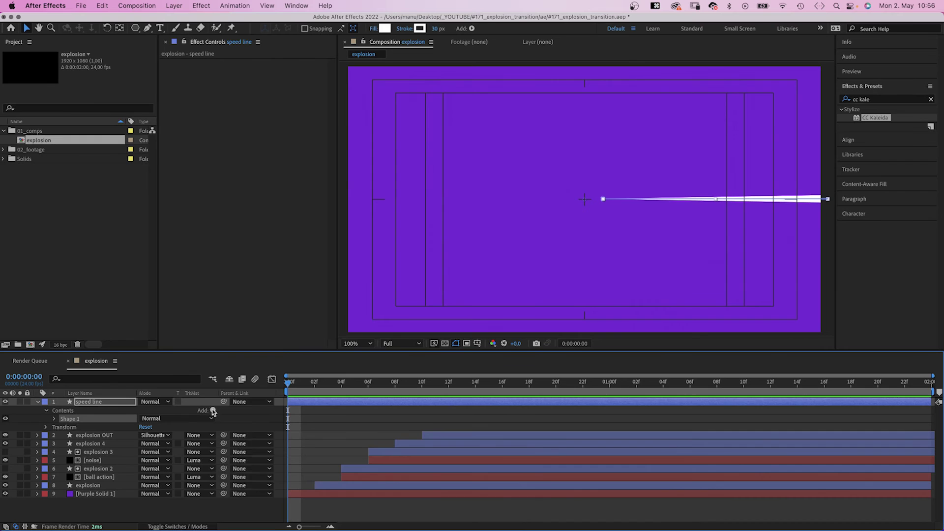
{"action": "left_click", "coordinate": [213, 411]}
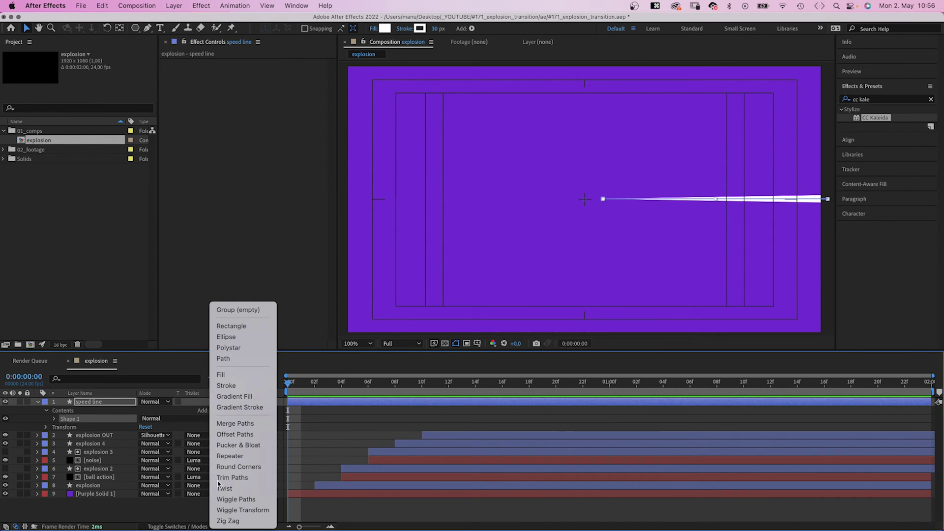
{"action": "left_click", "coordinate": [232, 477]}
- Keyframe the End of the speed line's Trim Paths at 0% on frame 0
{"action": "left_click", "coordinate": [63, 445]}
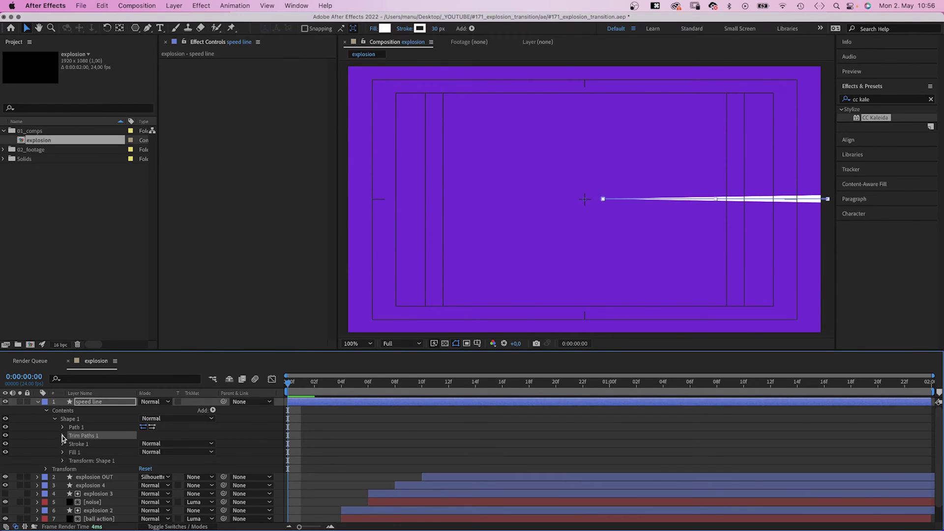
{"action": "left_click", "coordinate": [62, 436]}
{"action": "left_click_drag", "start_coordinate": [144, 452], "coordinate": [88, 453]}
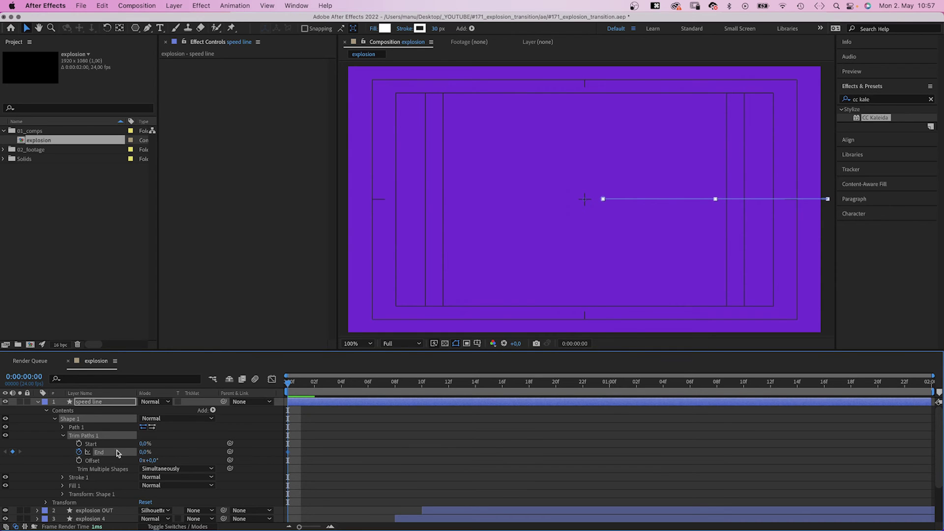
- Keyframe the speed line's Trim Paths Start at 0% on frame 2 and its End at 100% on frame 4
{"action": "key", "text": "Page_Down"}
{"action": "key", "text": "Page_Down"}
{"action": "left_click", "coordinate": [79, 443]}
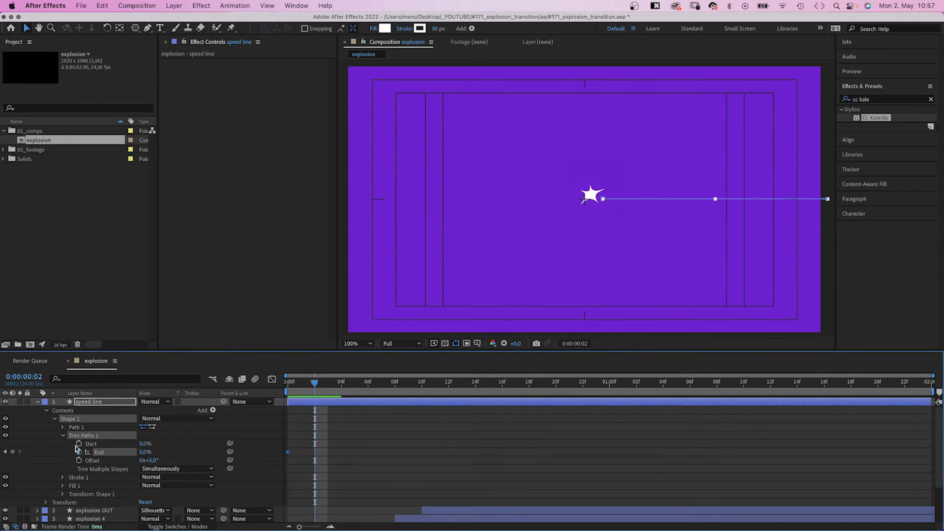
{"action": "key", "text": "Page_Down"}
{"action": "key", "text": "Page_Down"}
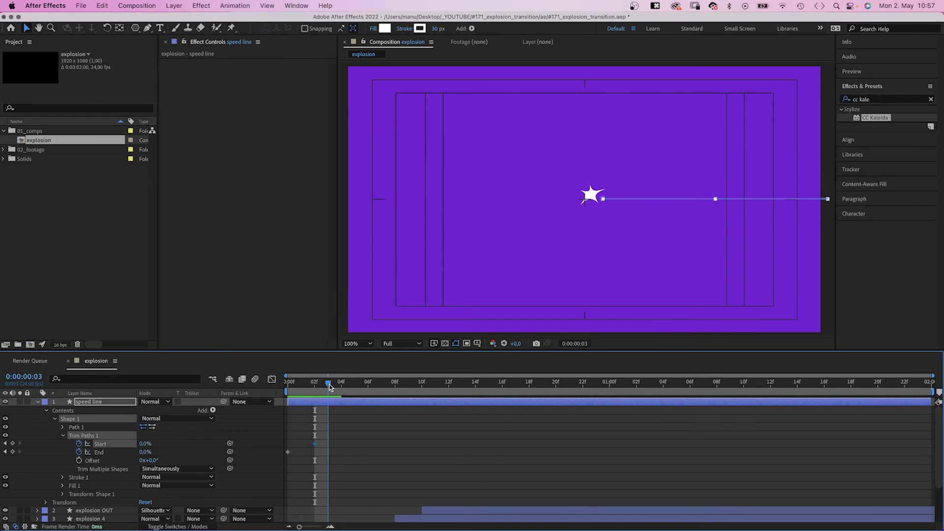
{"action": "left_click_drag", "start_coordinate": [144, 452], "coordinate": [268, 447]}
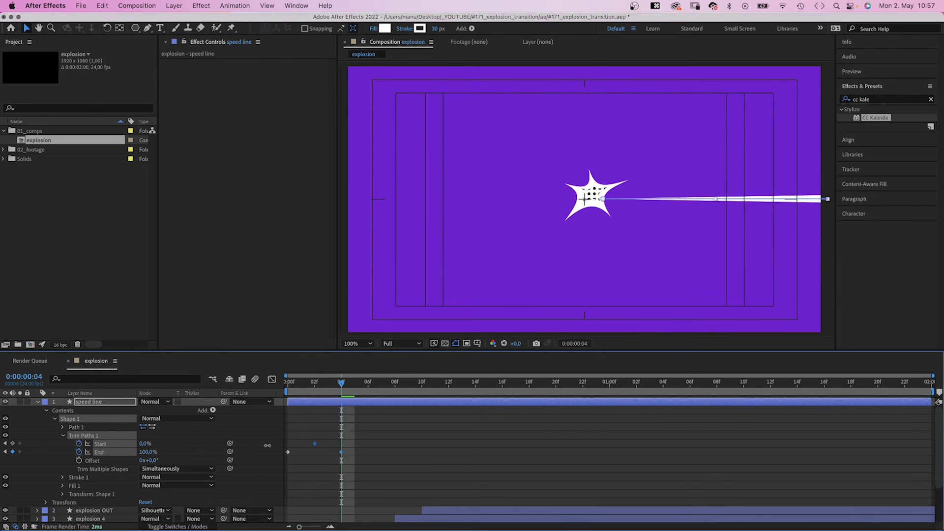
- Keyframe the speed line's Trim Paths Start at 100% on frame 8
{"action": "left_click", "coordinate": [353, 384]}
{"action": "left_click_drag", "start_coordinate": [353, 385], "coordinate": [393, 385]}
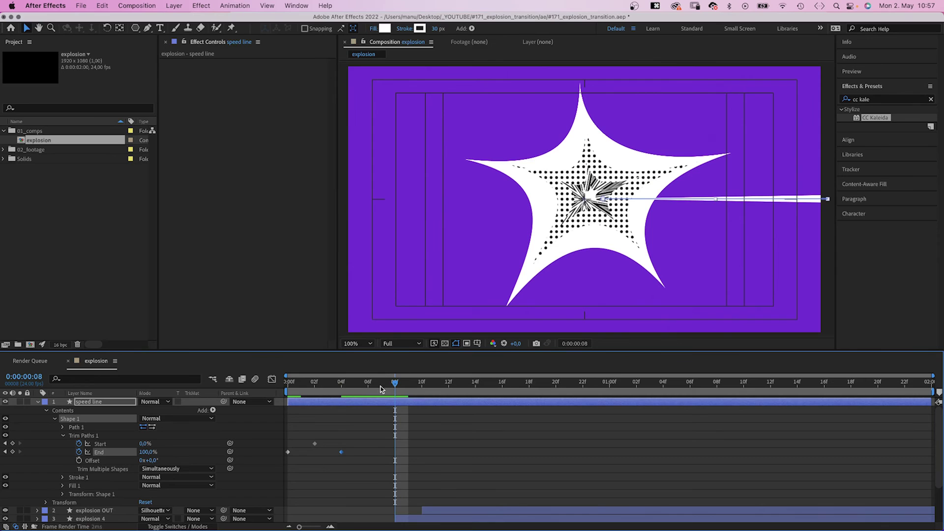
{"action": "left_click_drag", "start_coordinate": [143, 443], "coordinate": [363, 425]}
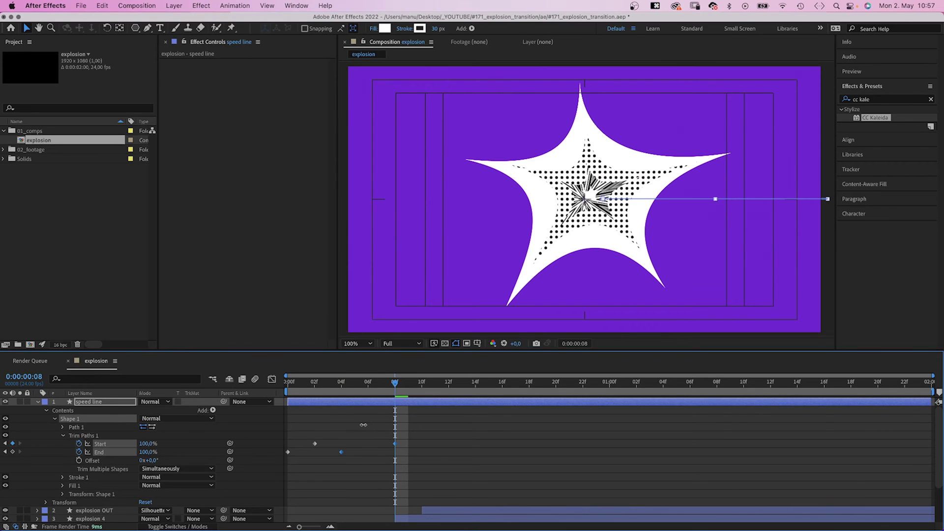
- Trim the end of the speed line layer to frame 9
{"action": "key", "text": "Page_Down"}
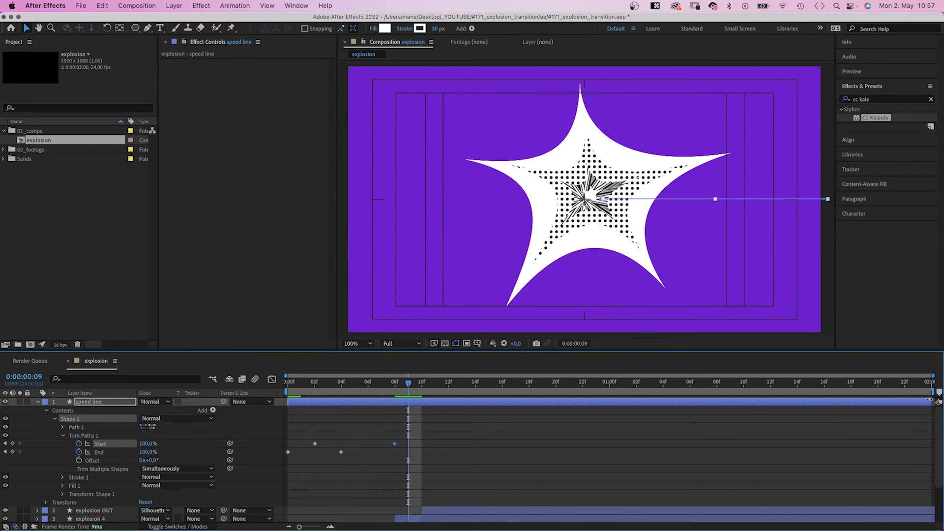
{"action": "left_click_drag", "start_coordinate": [928, 400], "coordinate": [409, 401]}
{"action": "left_click", "coordinate": [347, 387]}
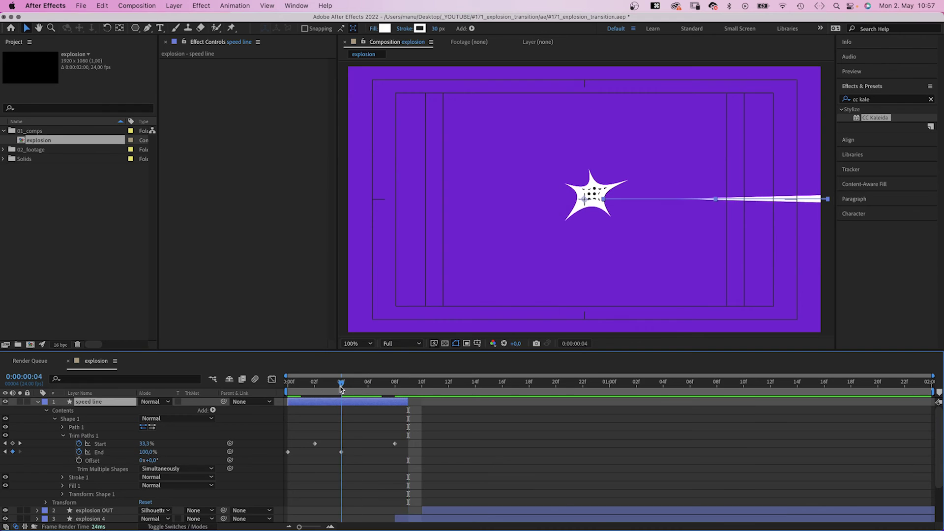
- Apply the Posterize Time effect to the speed line and set its Frame Rate to 12
{"action": "left_click", "coordinate": [874, 100]}
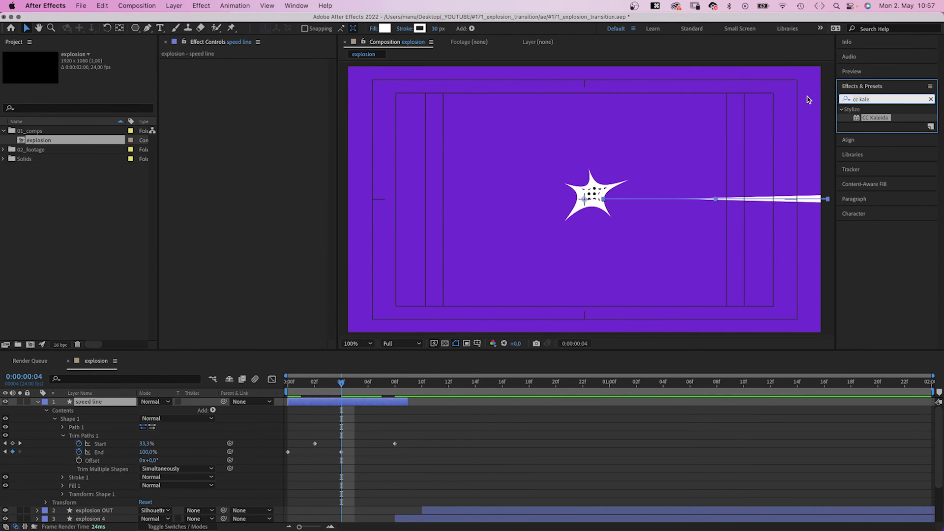
{"action": "type", "text": "posterize"}
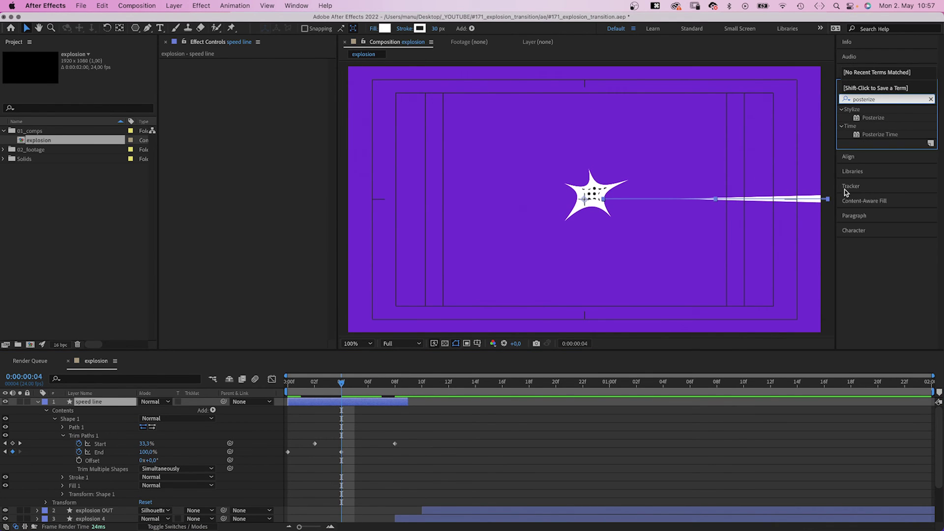
{"action": "left_click_drag", "start_coordinate": [857, 135], "coordinate": [225, 118]}
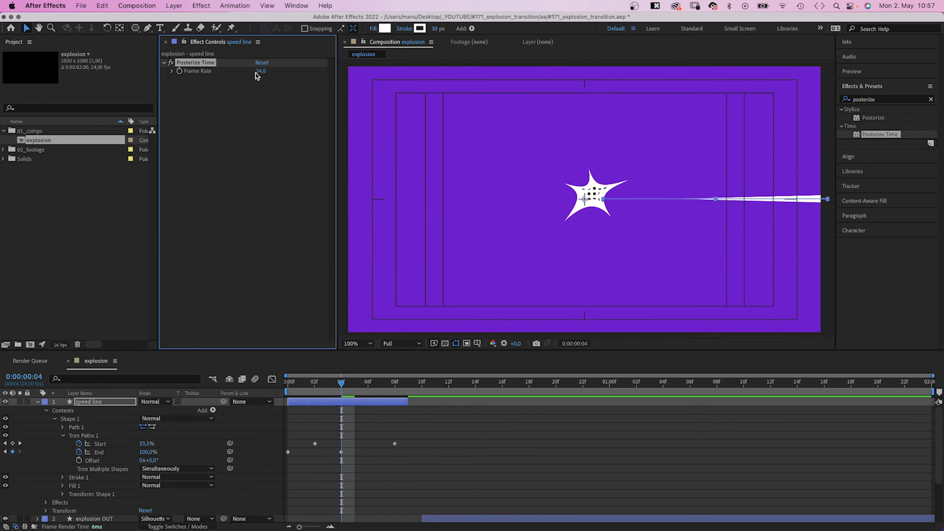
{"action": "type", "text": "12"}
{"action": "key", "text": "Return"}
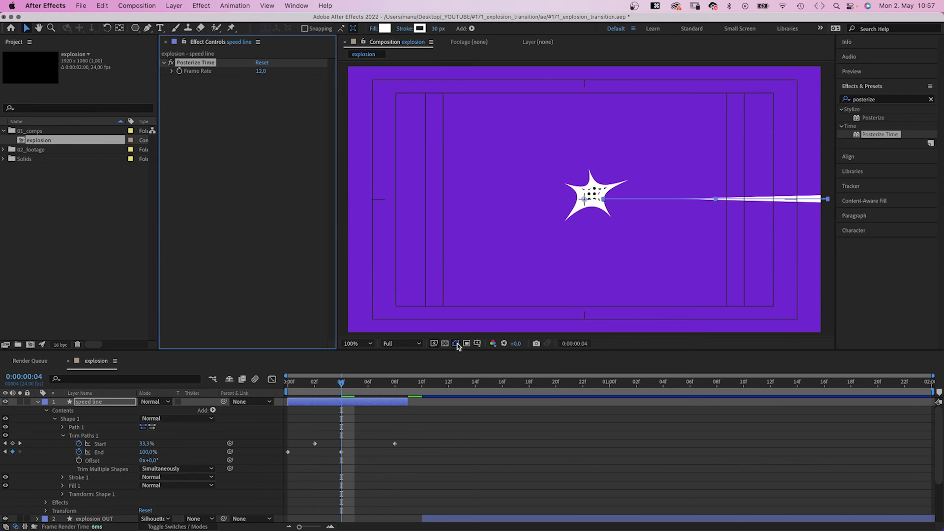
- Hide the Title/Action Safe guides in the composition view
{"action": "left_click", "coordinate": [456, 344]}
{"action": "left_click", "coordinate": [467, 360]}
- At frame 2, rotate the speed line to 45° and move it so its anchor point sits in the centre of the small star
{"action": "left_click", "coordinate": [301, 388]}
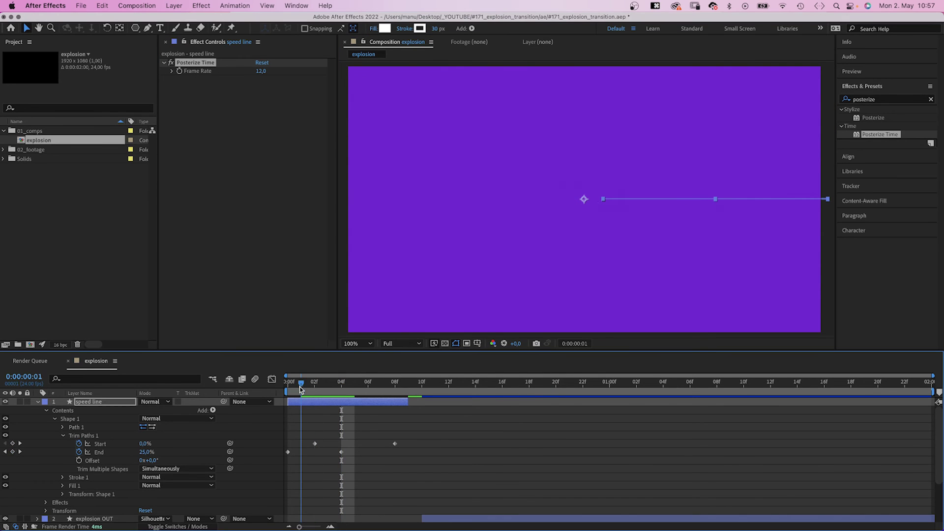
{"action": "left_click_drag", "start_coordinate": [321, 383], "coordinate": [313, 385]}
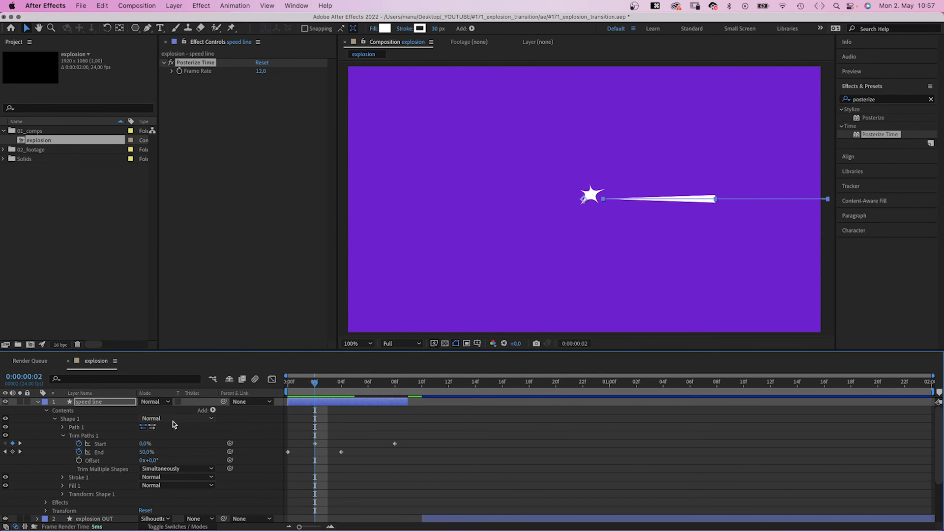
{"action": "key", "text": "r"}
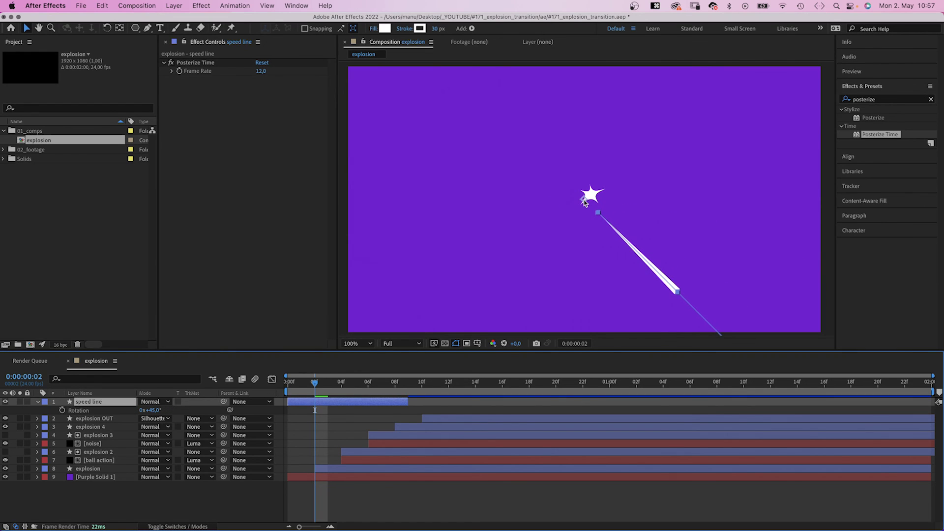
{"action": "left_click_drag", "start_coordinate": [584, 202], "coordinate": [595, 198]}
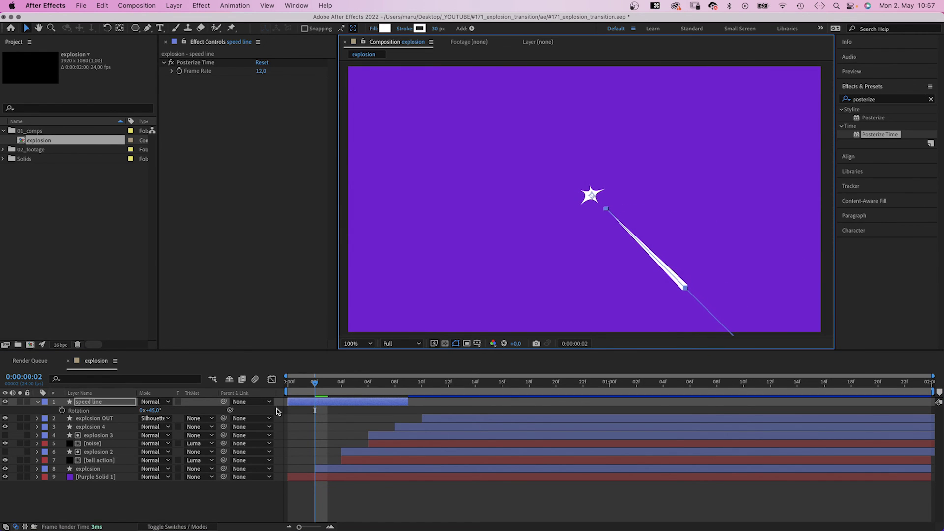
- Duplicate the speed line three times, starting the copies at frames 1, 2 and 0, with the first two rotated to 137° and 203°
{"action": "key", "text": "super+d"}
{"action": "key", "text": "alt+Page_Down"}
{"action": "key", "text": "super+d"}
{"action": "key", "text": "alt+Page_Down"}
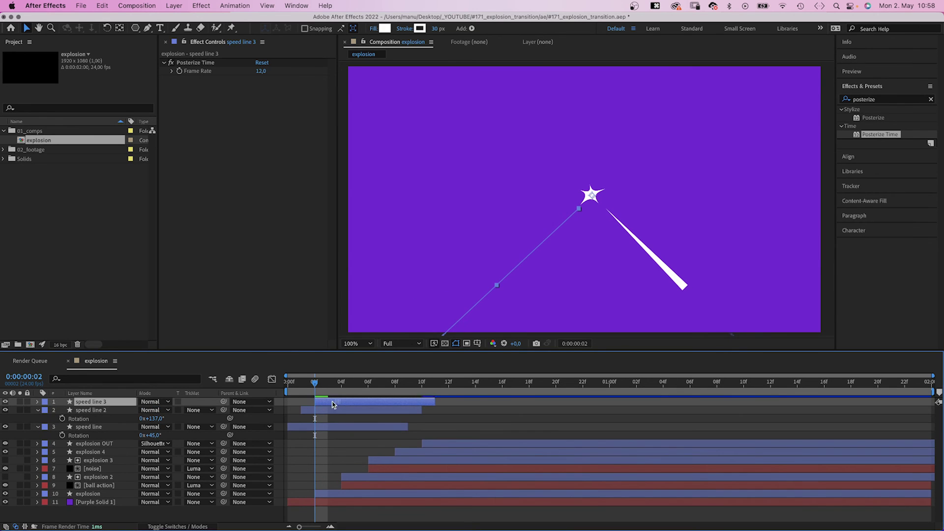
{"action": "key", "text": "super+d"}
{"action": "key", "text": "alt+Home"}
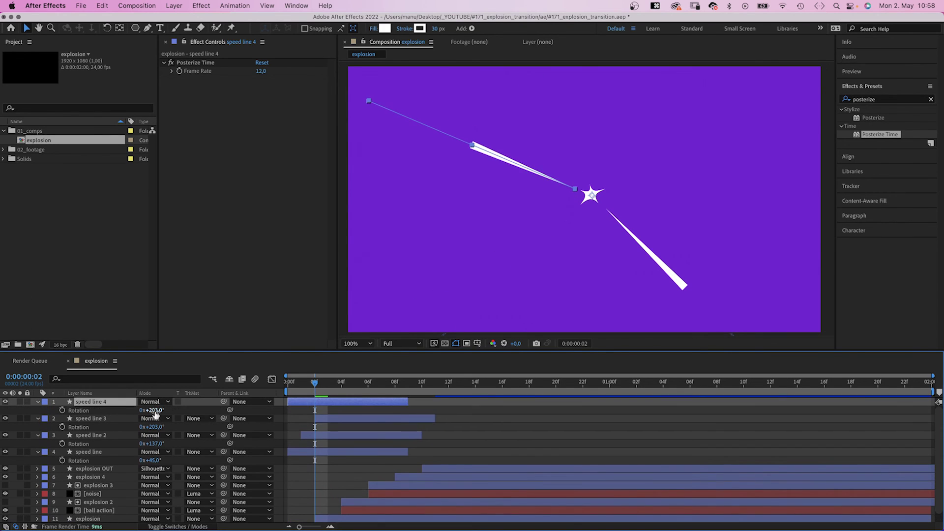
- Rotate speed line 4 to 262°, add a fifth line starting at frame 1 with 335° rotation, and preview the animation
{"action": "key", "text": "super+d"}
{"action": "key", "text": "alt+Page_Down"}
{"action": "key", "text": "r"}
{"action": "left_click_drag", "start_coordinate": [150, 411], "coordinate": [185, 410]}
{"action": "key", "text": "F2"}
{"action": "key", "text": "space"}
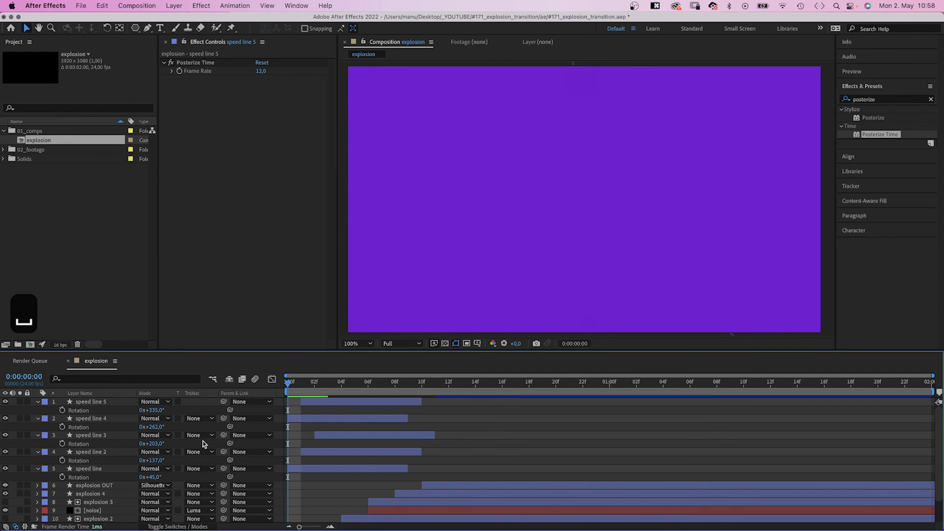
{"action": "key", "text": "space"}
- Duplicate all five speed lines, place the copies at the top of the layer stack and shift them to begin at frame 12
{"action": "left_click", "coordinate": [91, 402]}
{"action": "left_click", "coordinate": [88, 469], "text": "shift"}
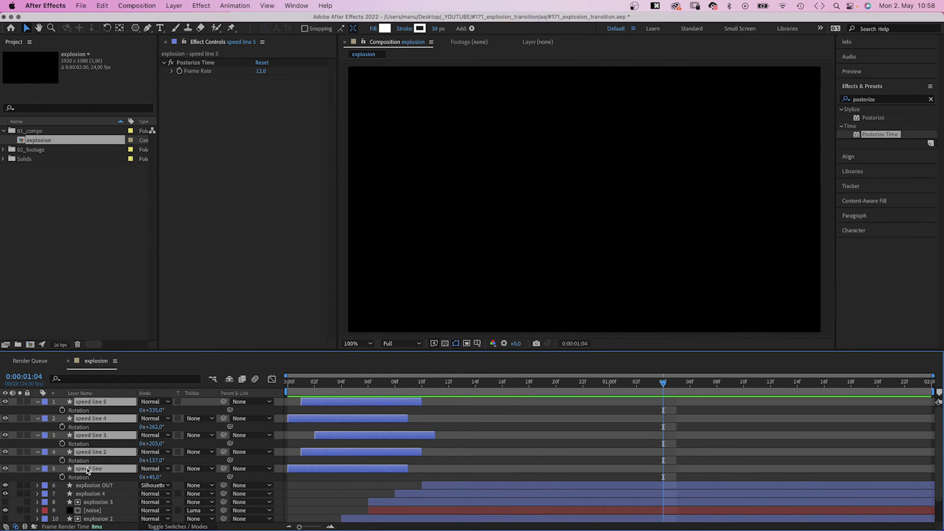
{"action": "key", "text": "super+d"}
{"action": "left_click_drag", "start_coordinate": [94, 428], "coordinate": [94, 398]}
{"action": "left_click_drag", "start_coordinate": [462, 385], "coordinate": [491, 388]}
{"action": "left_click_drag", "start_coordinate": [355, 411], "coordinate": [505, 411]}
- Stagger the copied lines by starting speed lines 10 and 6 at frame 15 and speed line 7 at frame 17, and preview the result
{"action": "key", "text": "F2"}
{"action": "key", "text": "Page_Down"}
{"action": "left_click_drag", "start_coordinate": [494, 402], "coordinate": [561, 426]}
{"action": "left_click_drag", "start_coordinate": [473, 437], "coordinate": [500, 437]}
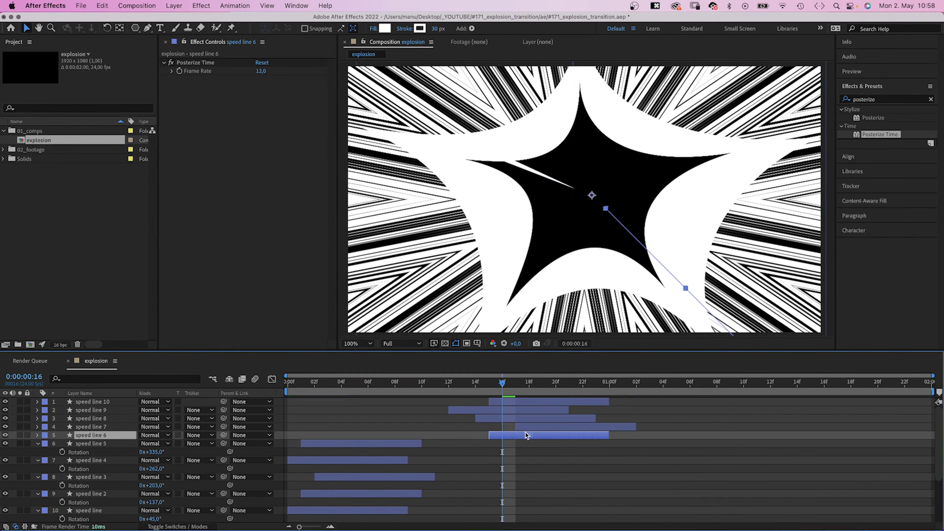
{"action": "key", "text": "space"}
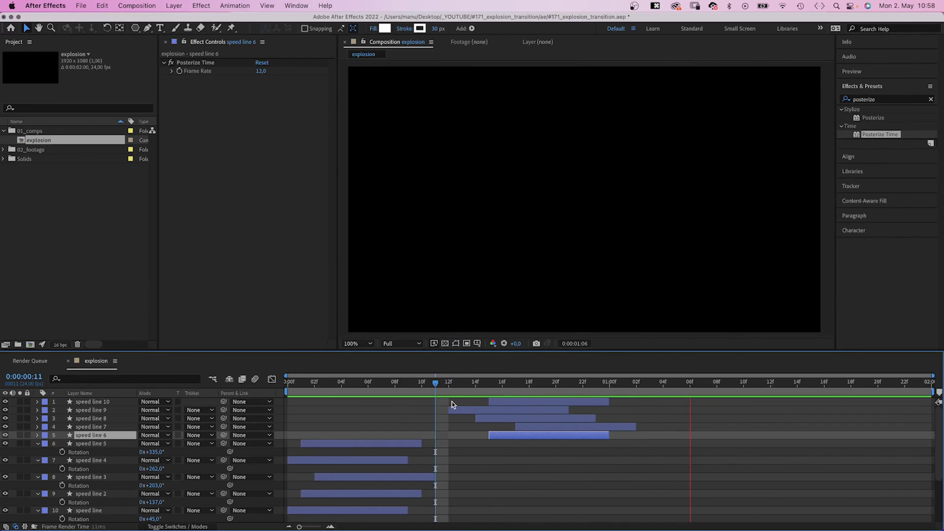